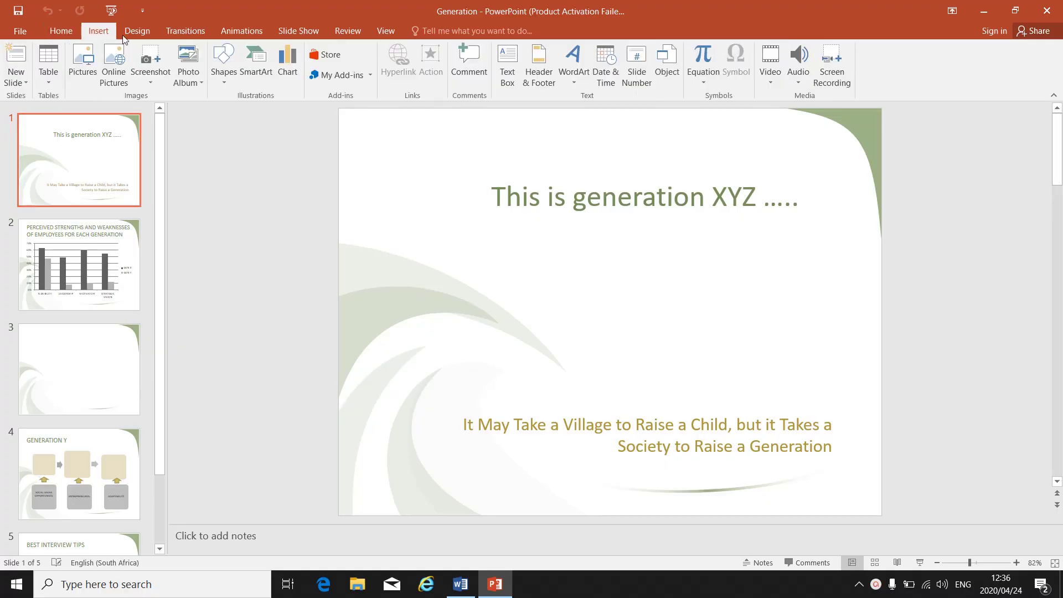
Insert the First Job picture from the Desktop's Student files folder onto the title slide.
{"action": "left_click", "coordinate": [83, 61]}
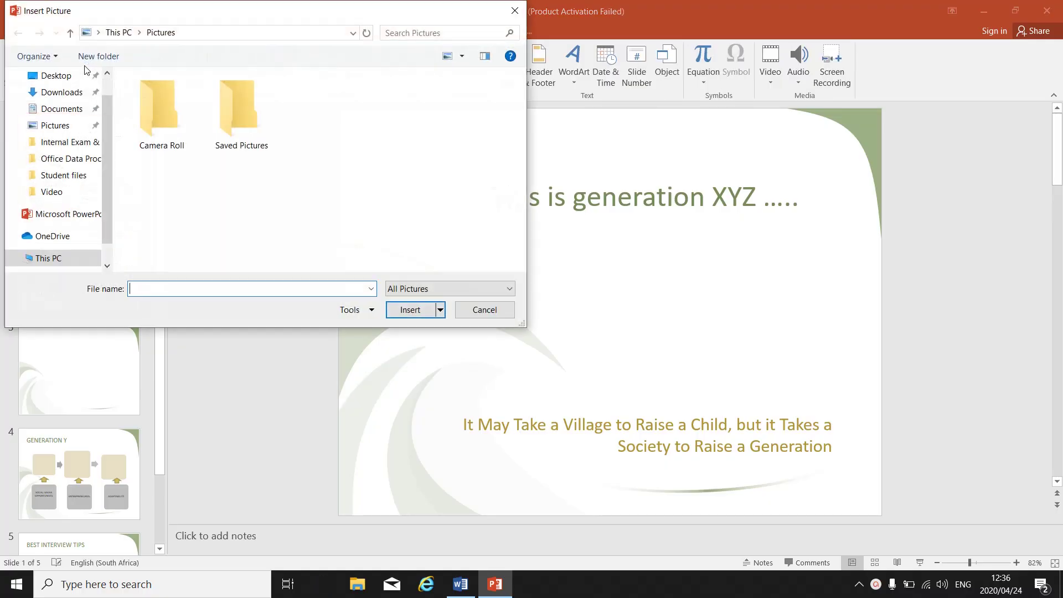
{"action": "left_click", "coordinate": [54, 75]}
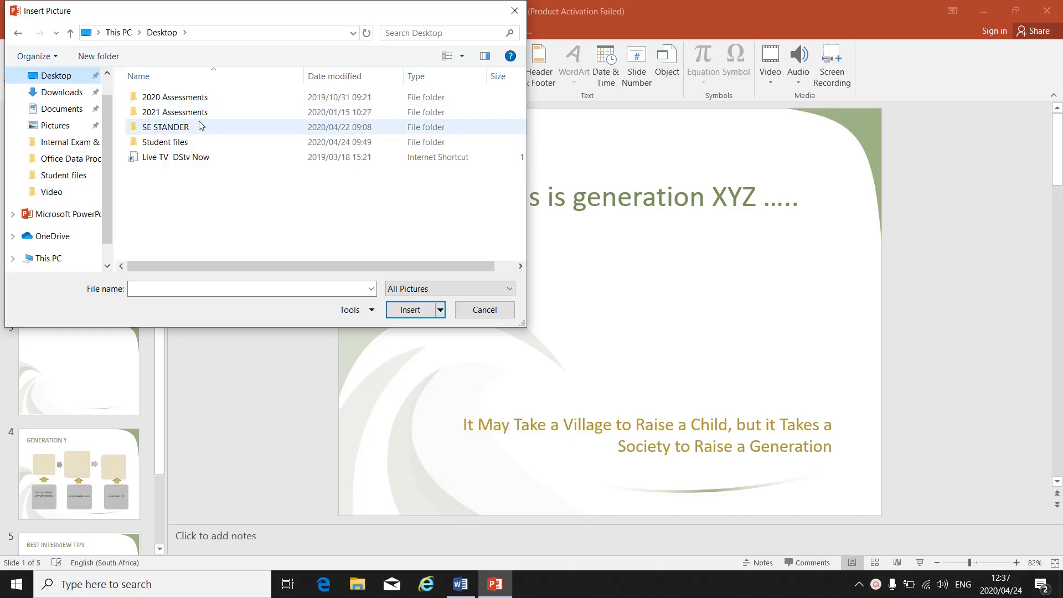
{"action": "double_click", "coordinate": [164, 142]}
{"action": "left_click", "coordinate": [401, 111]}
{"action": "left_click", "coordinate": [413, 310]}
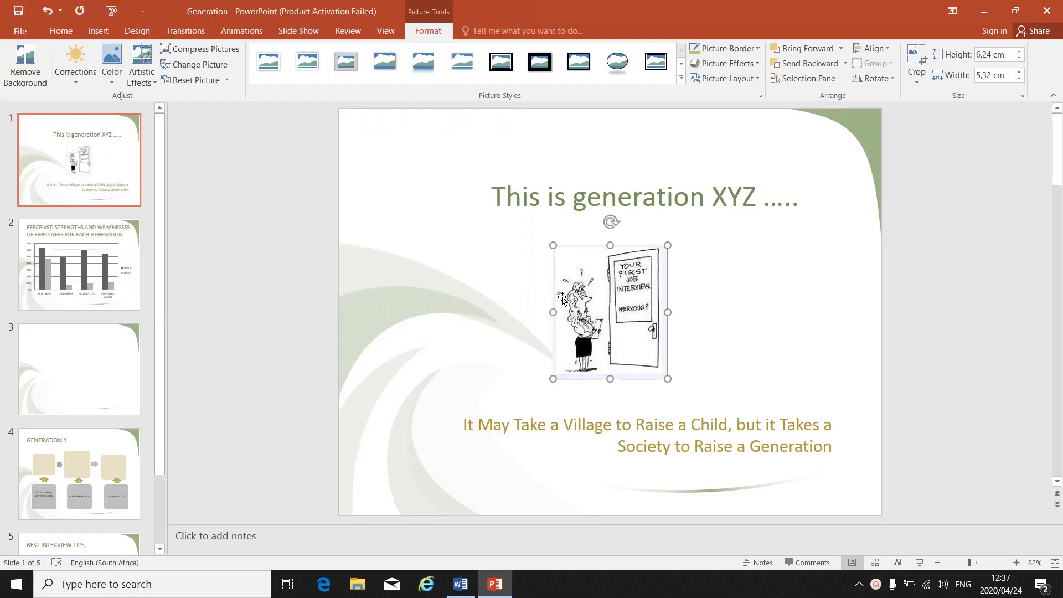
Enlarge the cartoon to about 7.8 by 8.4 cm between the title and subtitle.
{"action": "left_click_drag", "start_coordinate": [553, 312], "coordinate": [515, 311]}
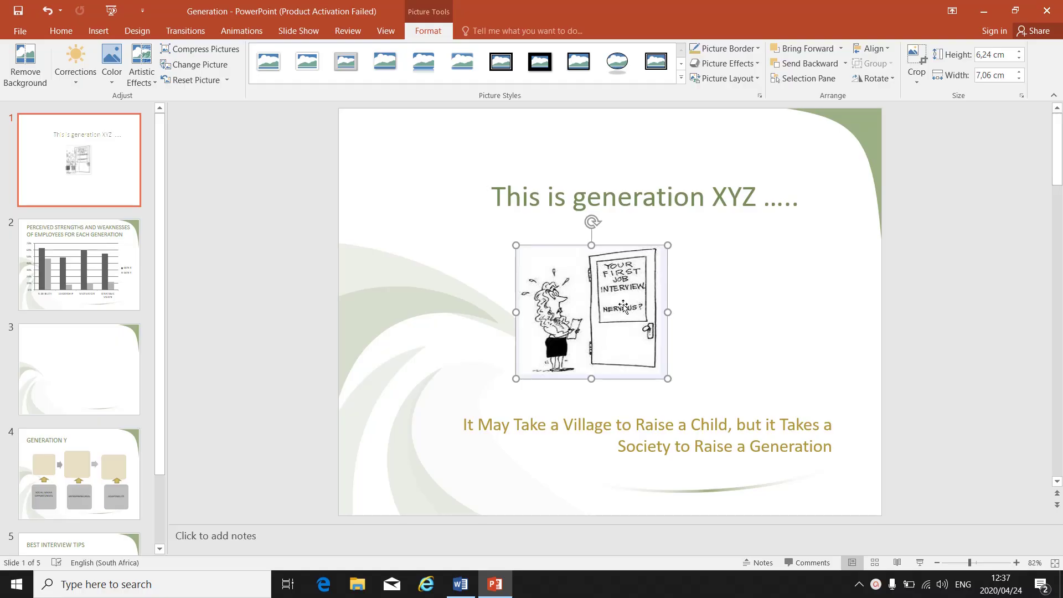
{"action": "left_click_drag", "start_coordinate": [668, 312], "coordinate": [696, 312]}
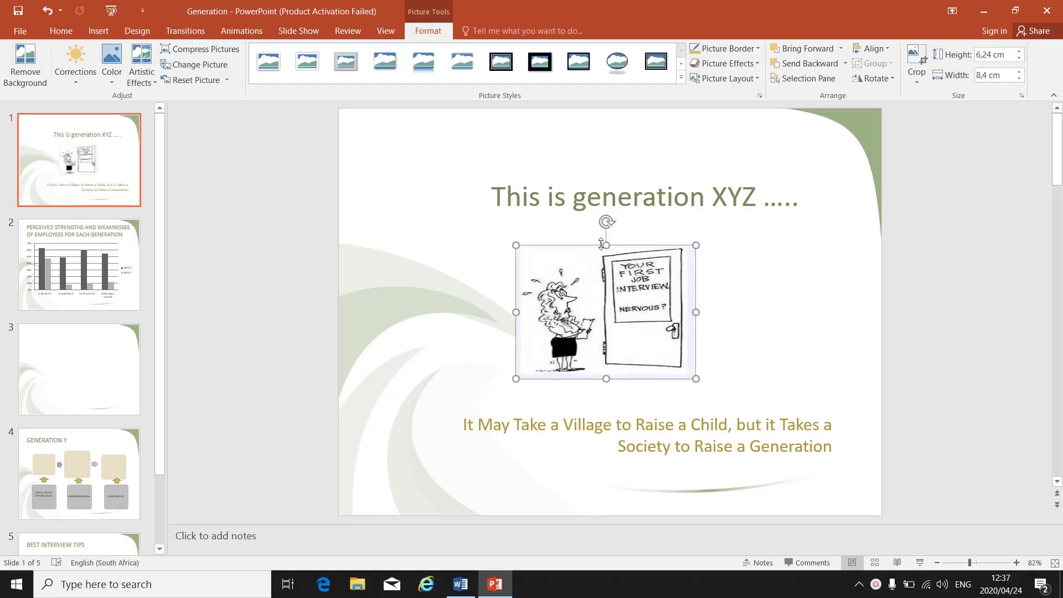
{"action": "left_click_drag", "start_coordinate": [607, 243], "coordinate": [606, 231]}
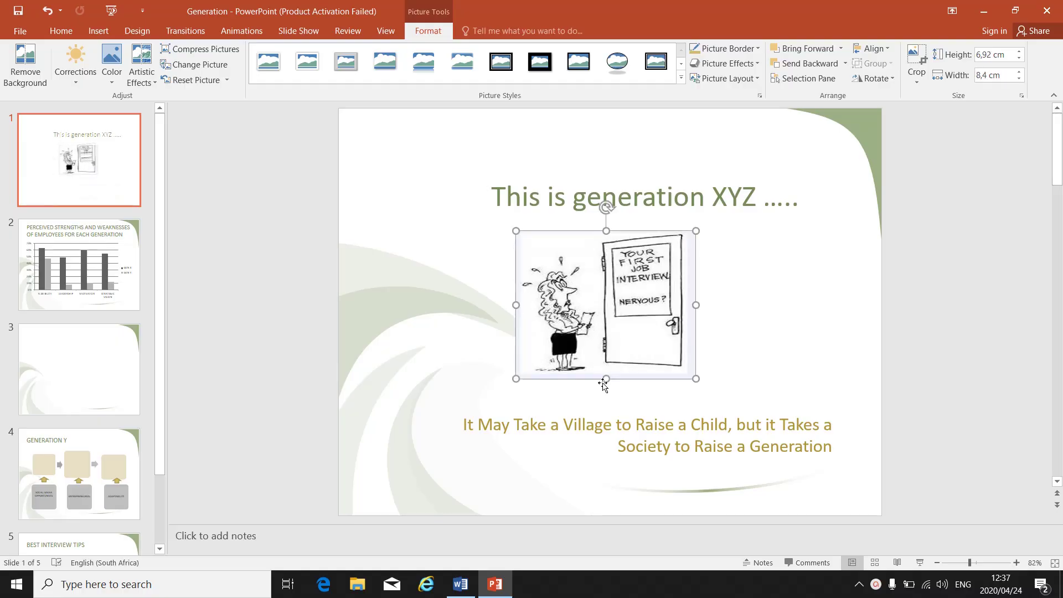
{"action": "left_click_drag", "start_coordinate": [607, 379], "coordinate": [607, 397]}
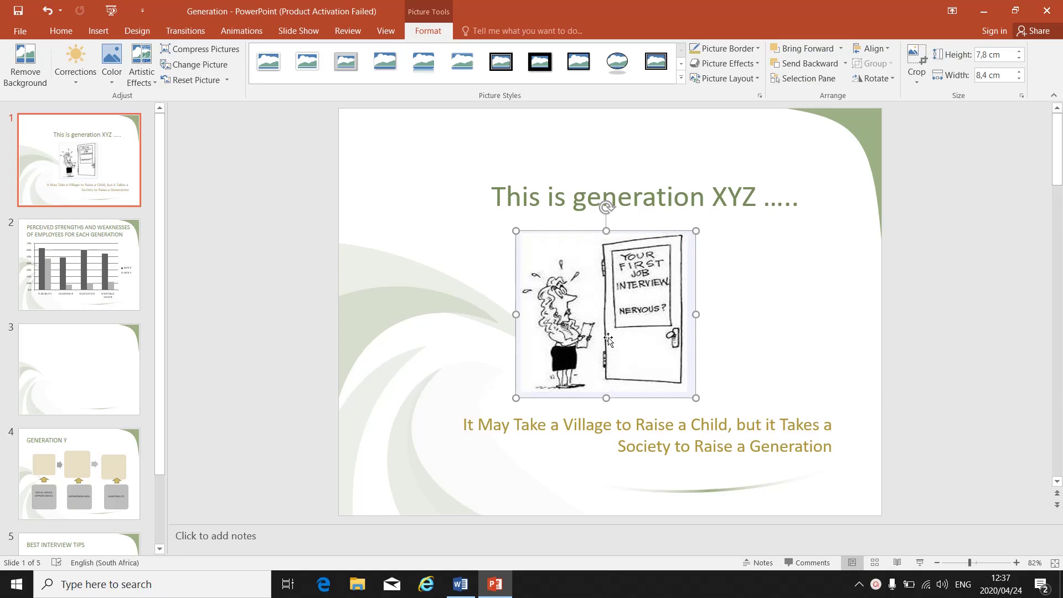
{"action": "left_click", "coordinate": [755, 329]}
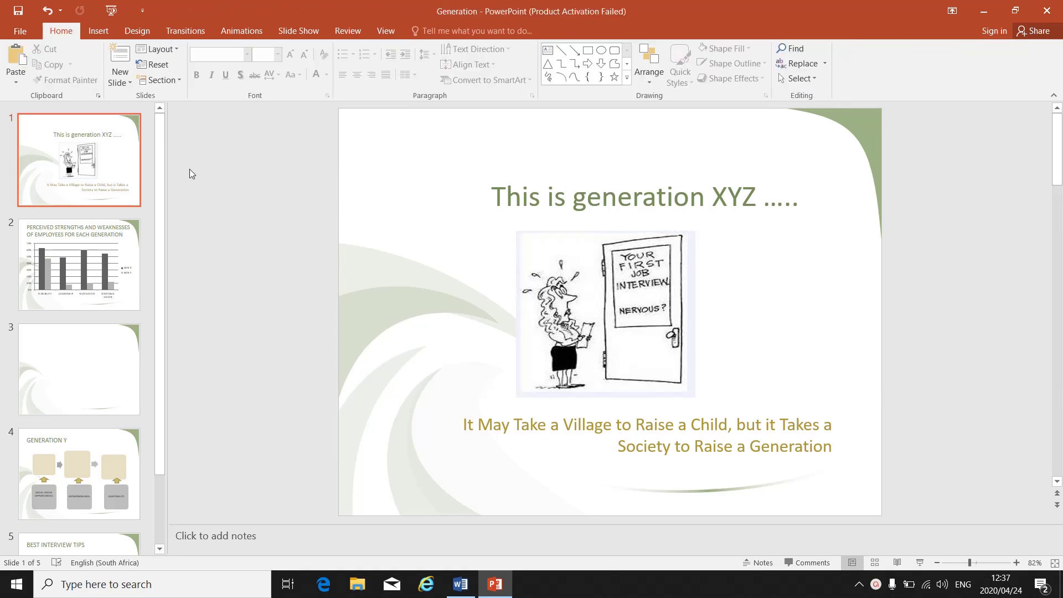
Show the Animations commands with the cartoon picture selected on the title slide.
{"action": "left_click", "coordinate": [244, 33]}
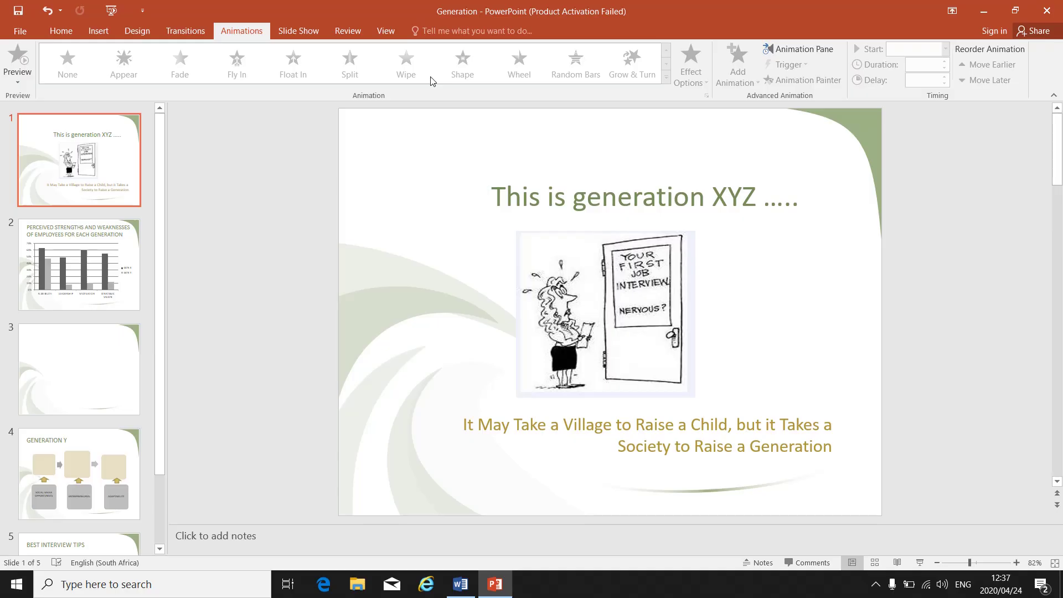
{"action": "left_click", "coordinate": [608, 315]}
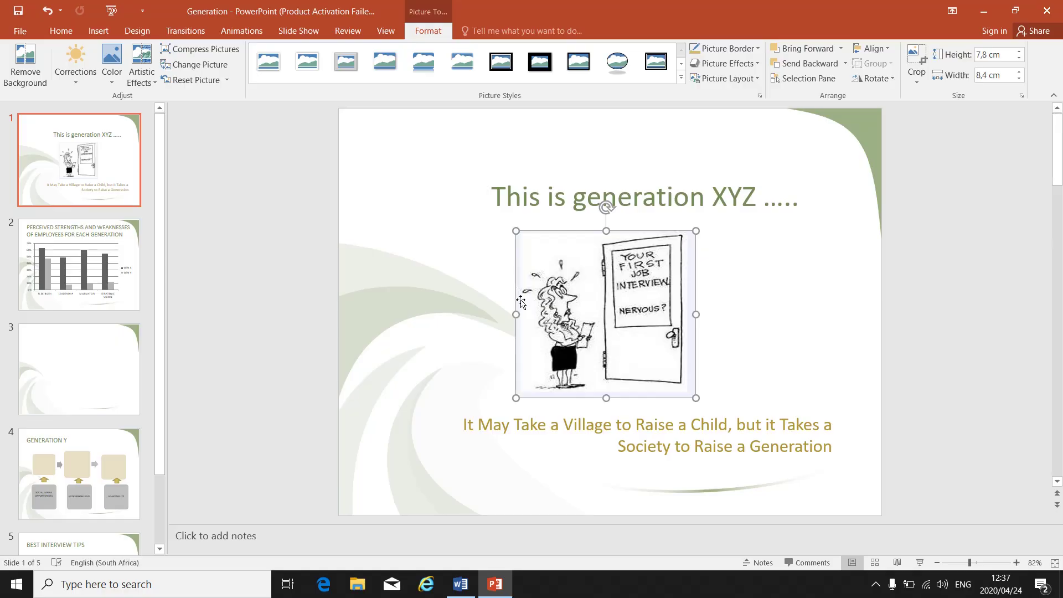
{"action": "left_click", "coordinate": [554, 197]}
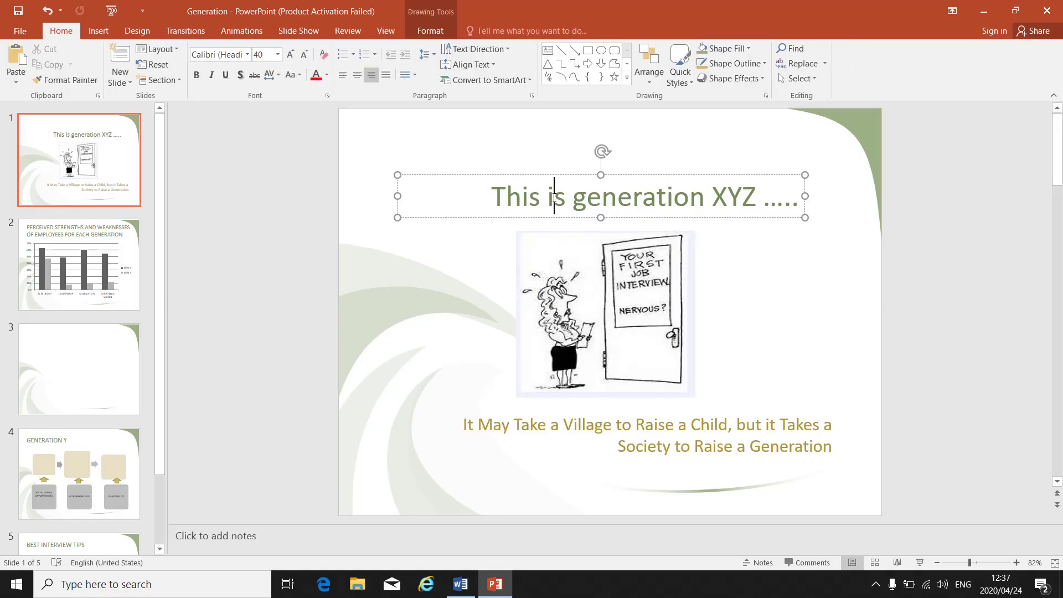
{"action": "left_click", "coordinate": [242, 31]}
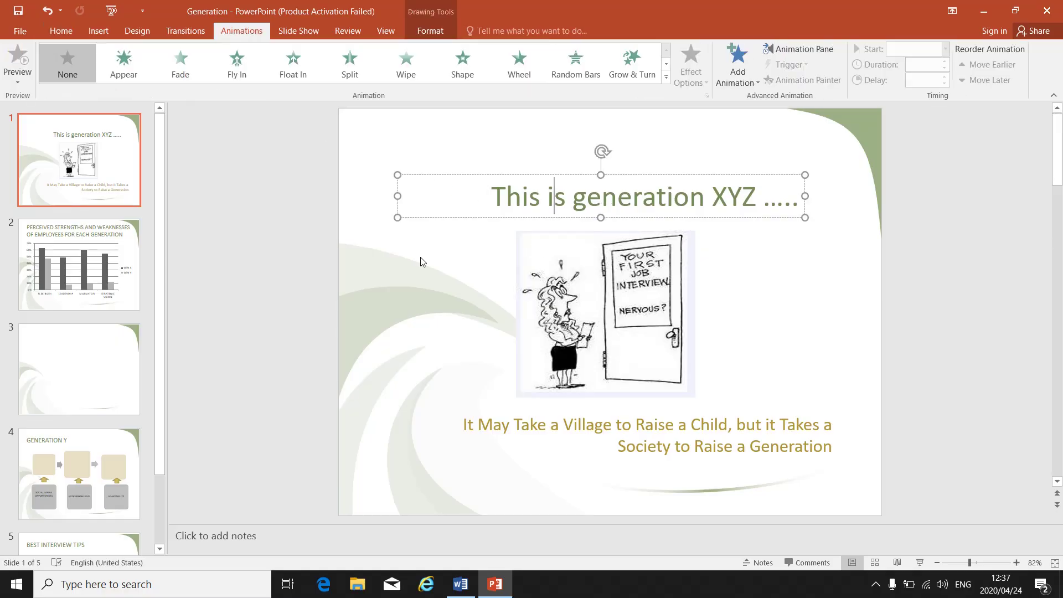
{"action": "left_click", "coordinate": [463, 424]}
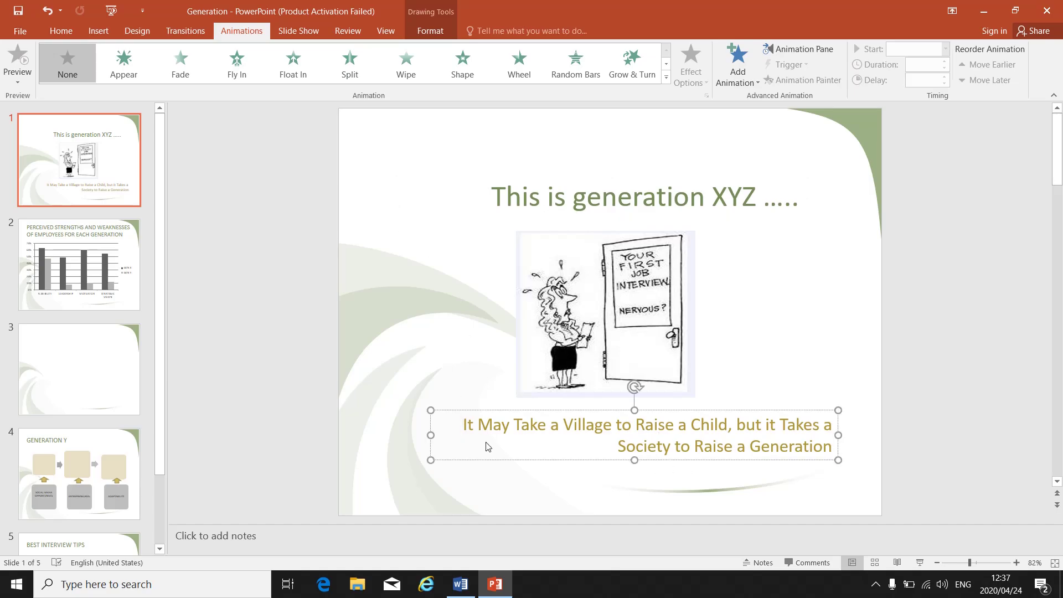
{"action": "left_click", "coordinate": [570, 301]}
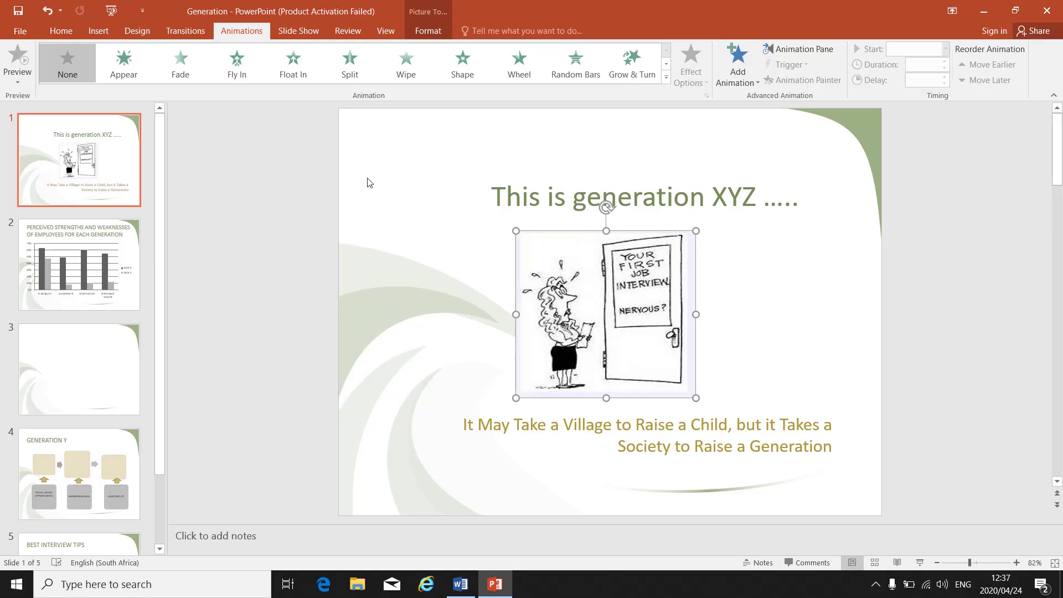
Apply the Bounce entrance effect to the cartoon, keeping it starting On Click.
{"action": "left_click", "coordinate": [665, 77]}
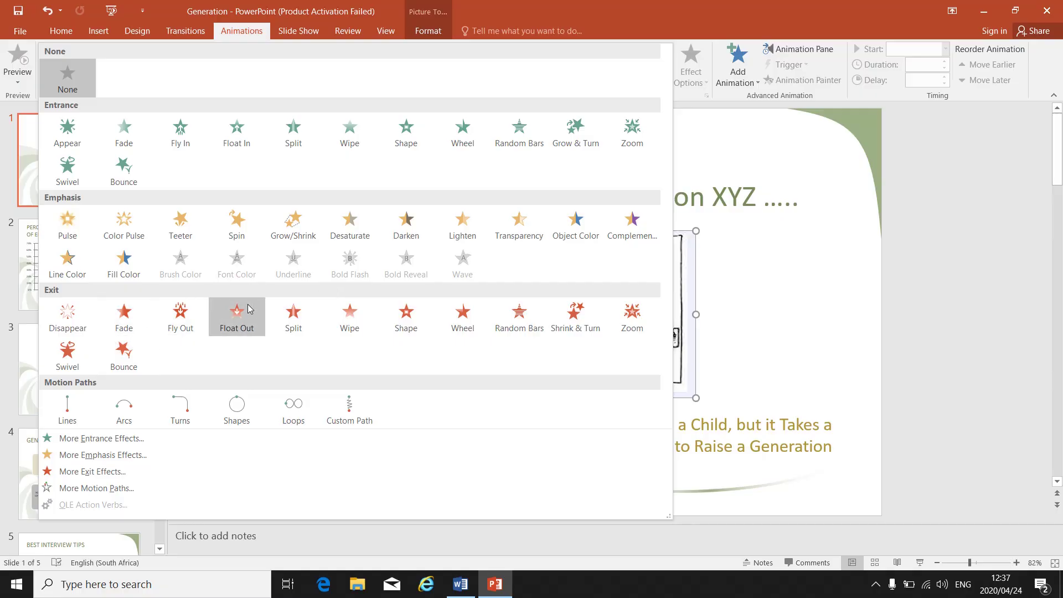
{"action": "left_click", "coordinate": [118, 177]}
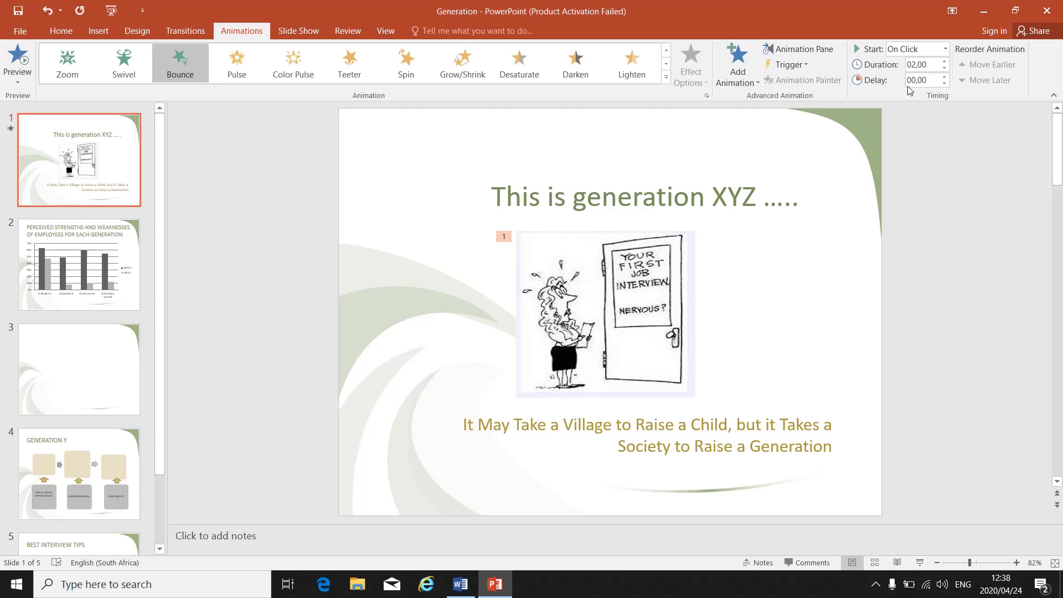
{"action": "left_click", "coordinate": [946, 49]}
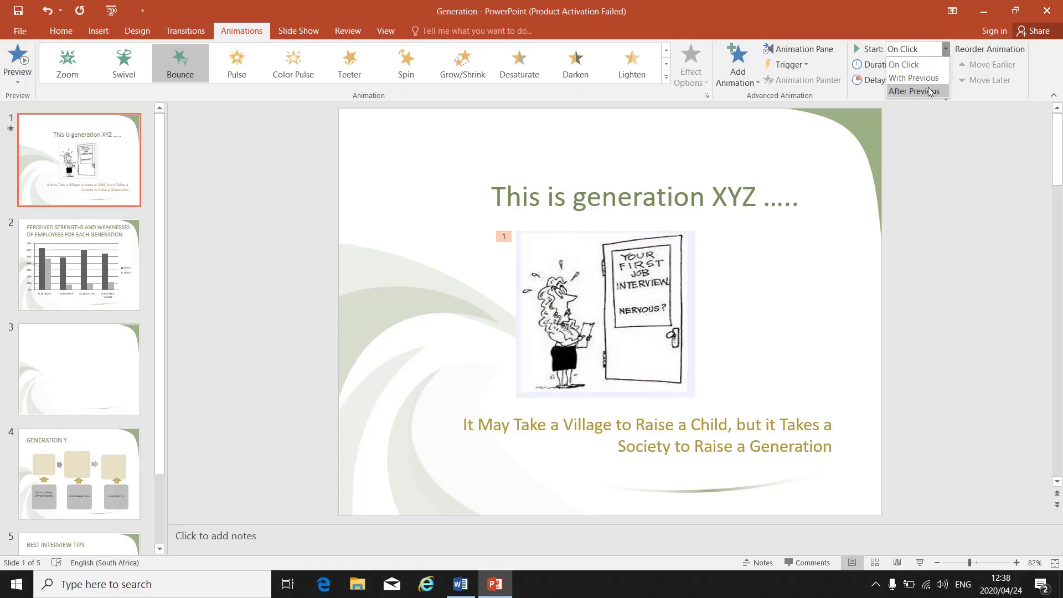
{"action": "left_click", "coordinate": [903, 65]}
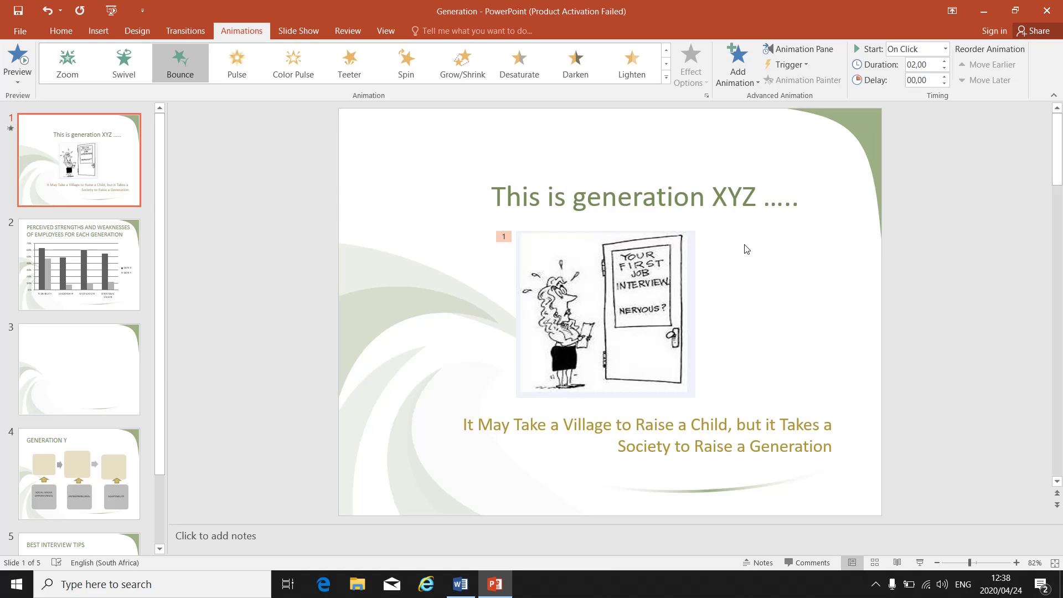
Start a blank Word 2016 document, paste the title slide screenshot, and return to PowerPoint.
{"action": "left_click", "coordinate": [984, 11]}
{"action": "double_click", "coordinate": [188, 170]}
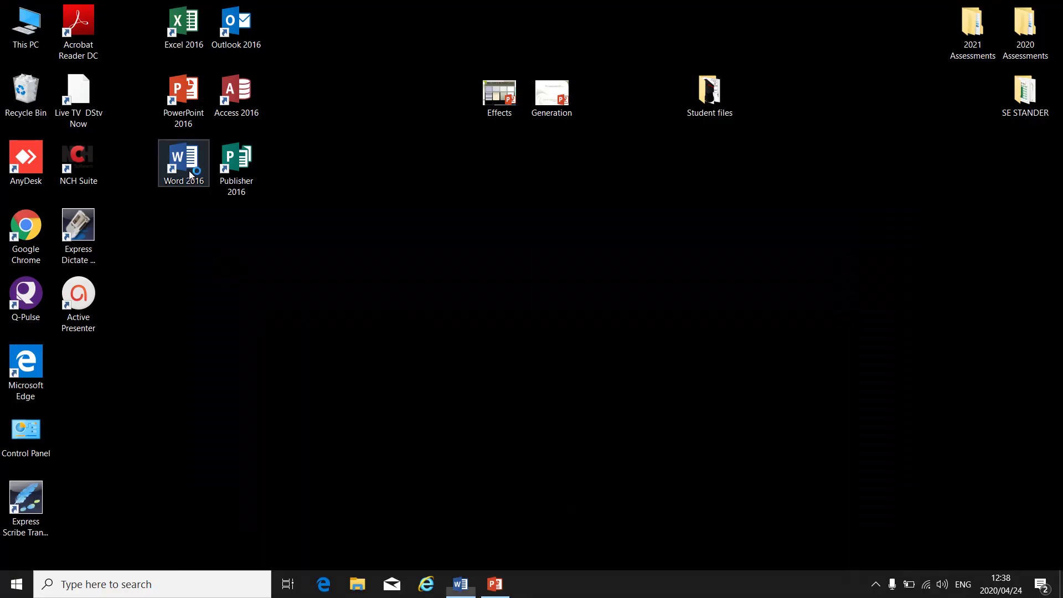
{"action": "left_click", "coordinate": [445, 248]}
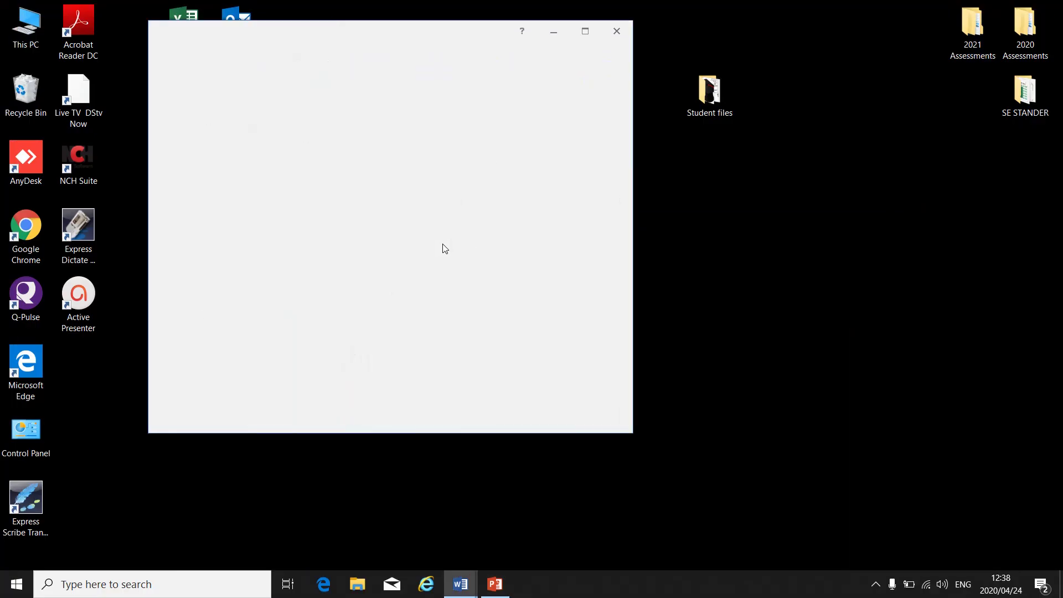
{"action": "left_click", "coordinate": [585, 31]}
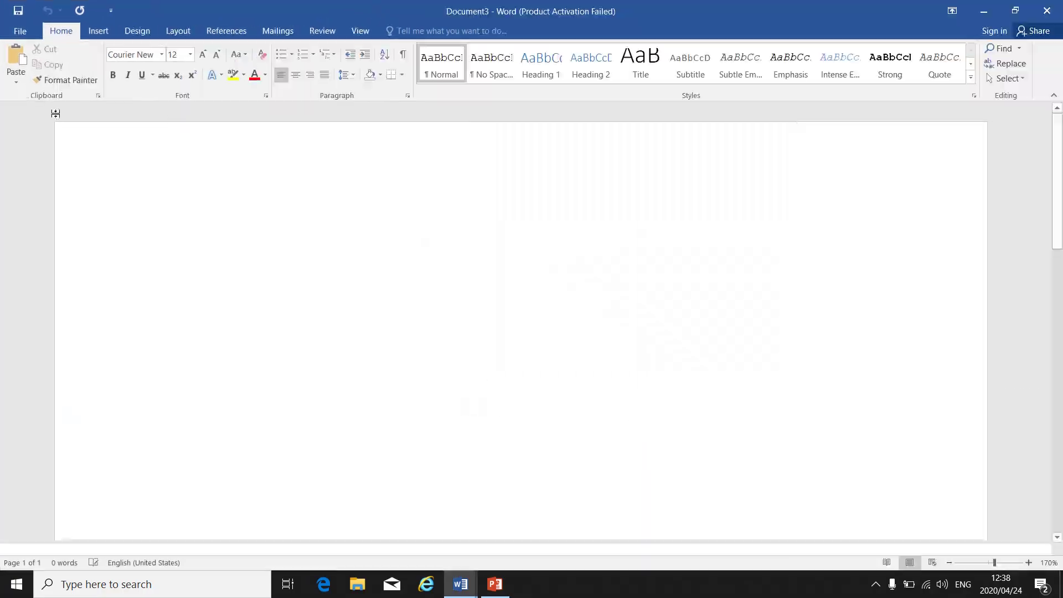
{"action": "left_click", "coordinate": [16, 58]}
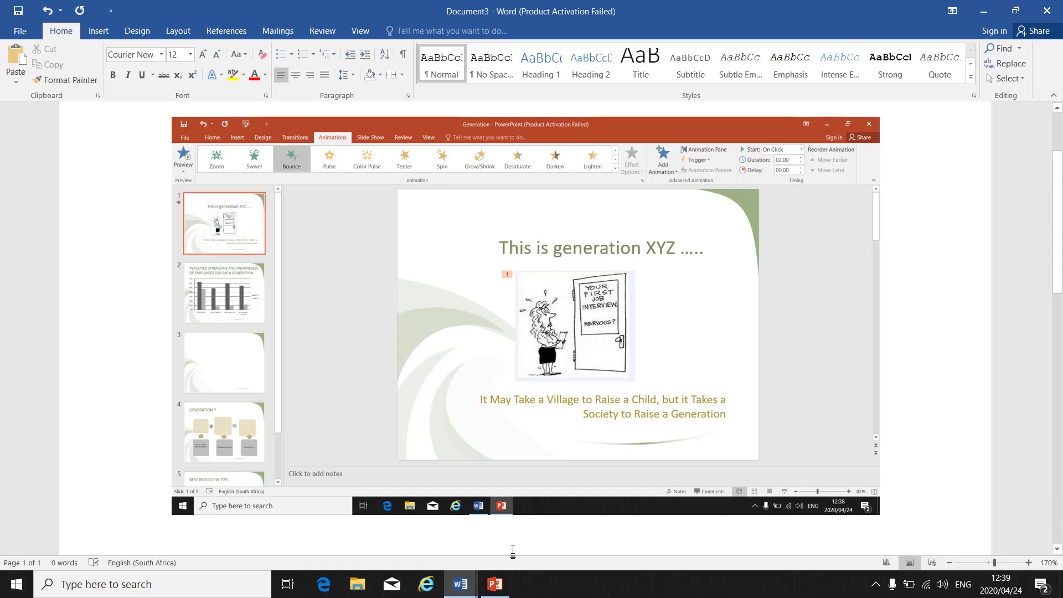
{"action": "left_click", "coordinate": [494, 584]}
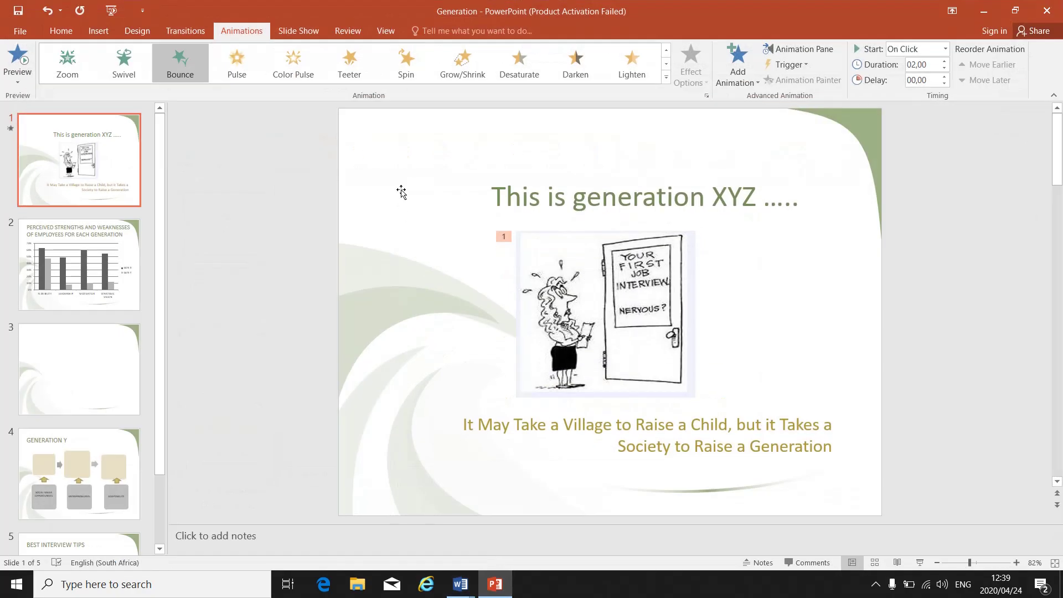
Give the title slide a Curtains transition of 06,00 duration, then bring up Word.
{"action": "left_click", "coordinate": [189, 32]}
{"action": "left_click", "coordinate": [542, 261]}
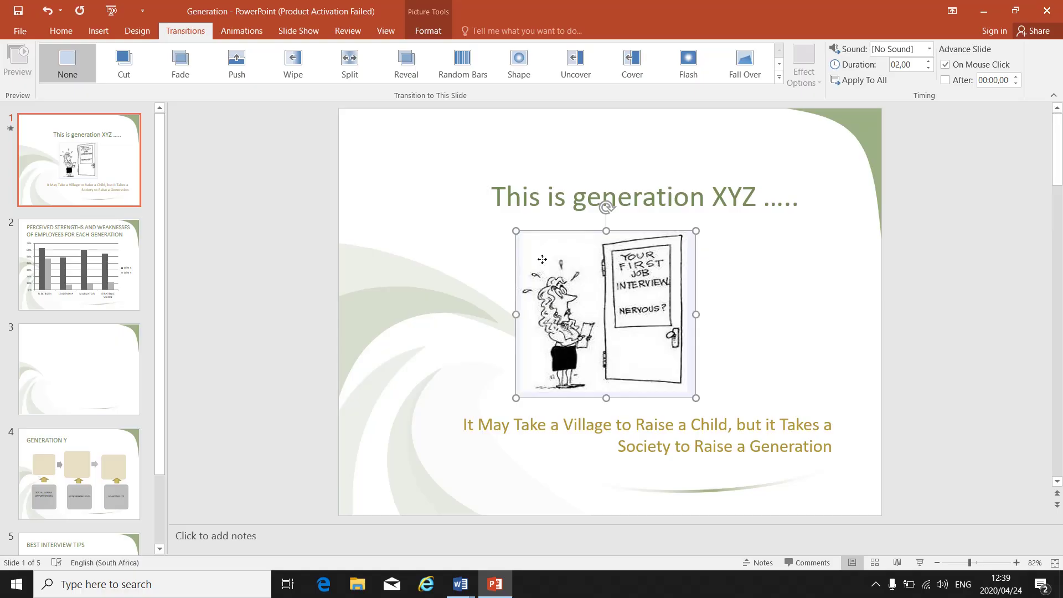
{"action": "left_click", "coordinate": [420, 209]}
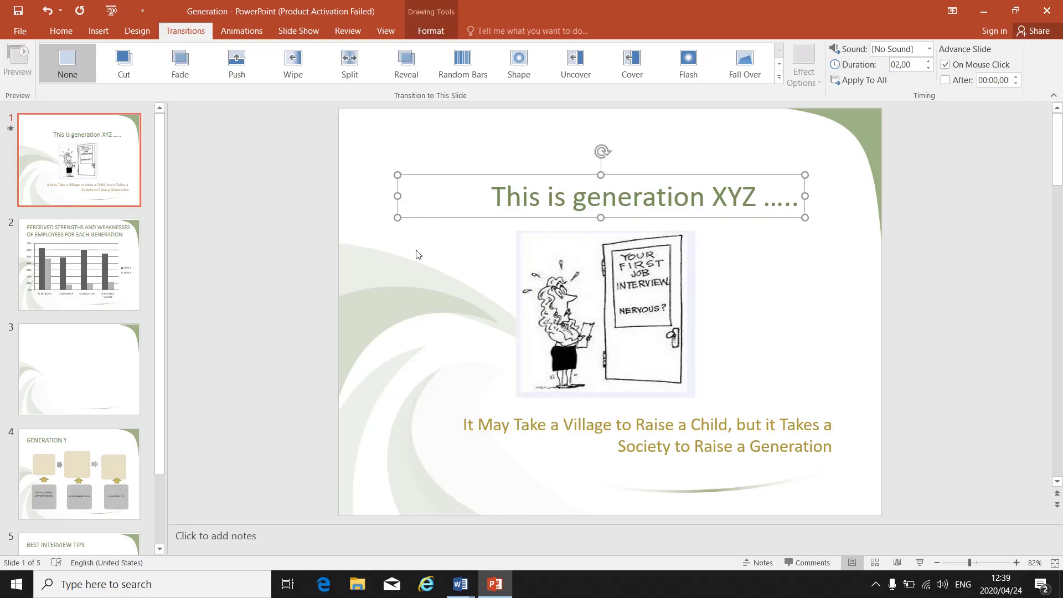
{"action": "left_click", "coordinate": [378, 276]}
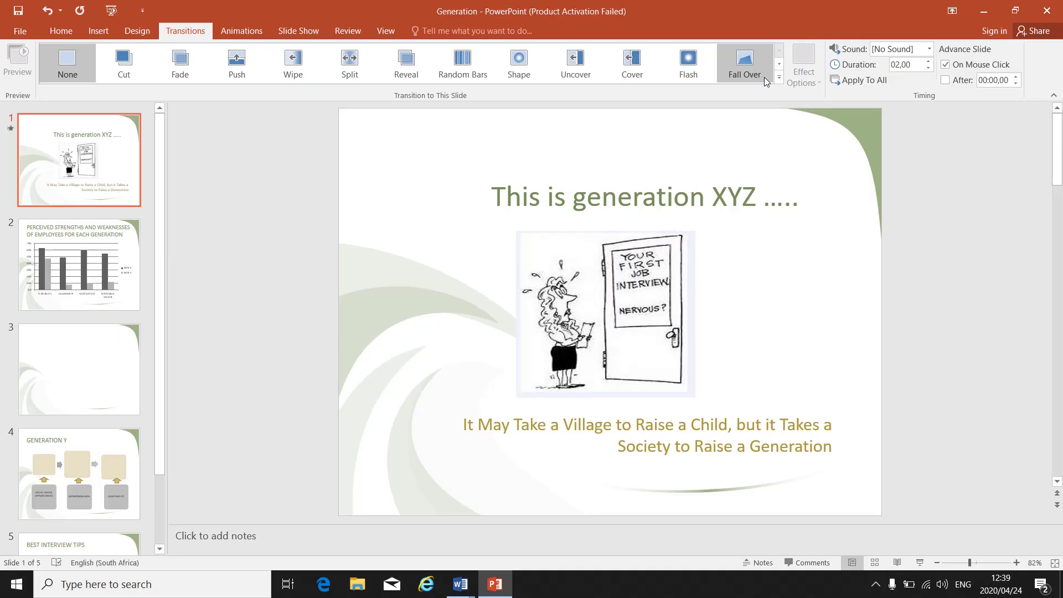
{"action": "left_click", "coordinate": [779, 77]}
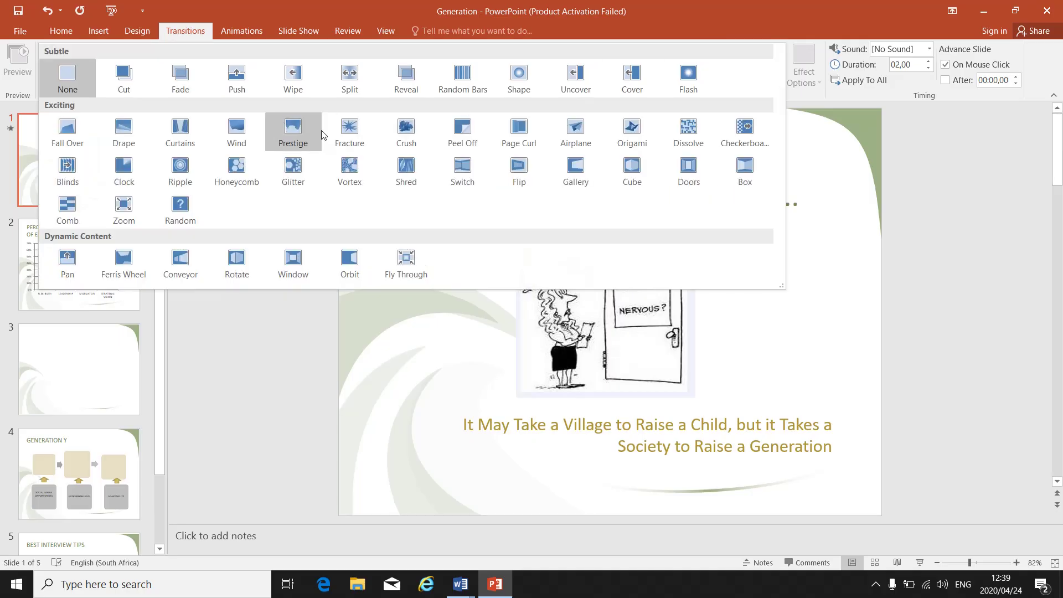
{"action": "left_click", "coordinate": [348, 129]}
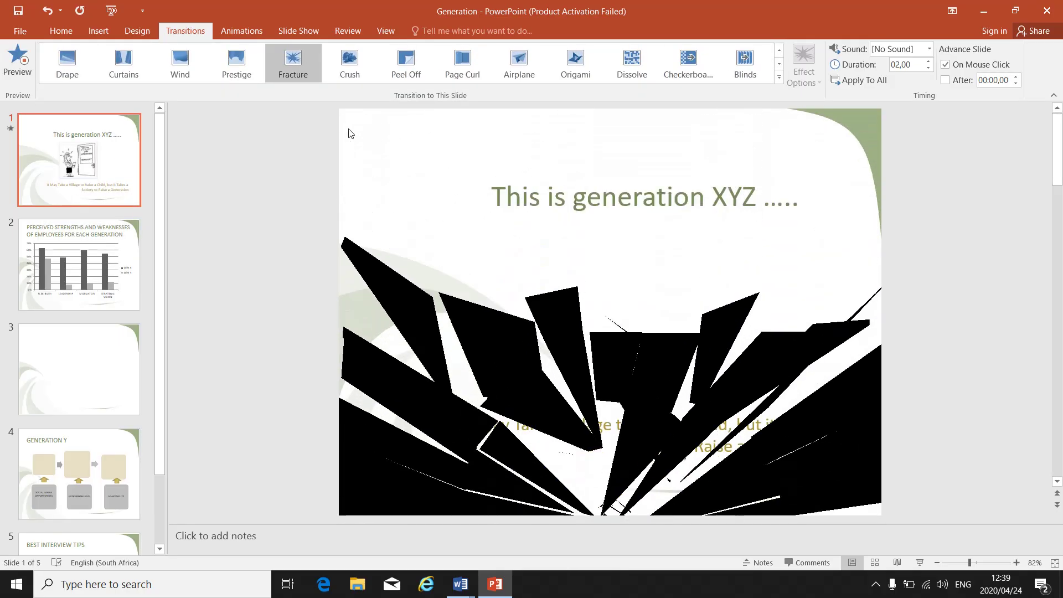
{"action": "left_click", "coordinate": [123, 72]}
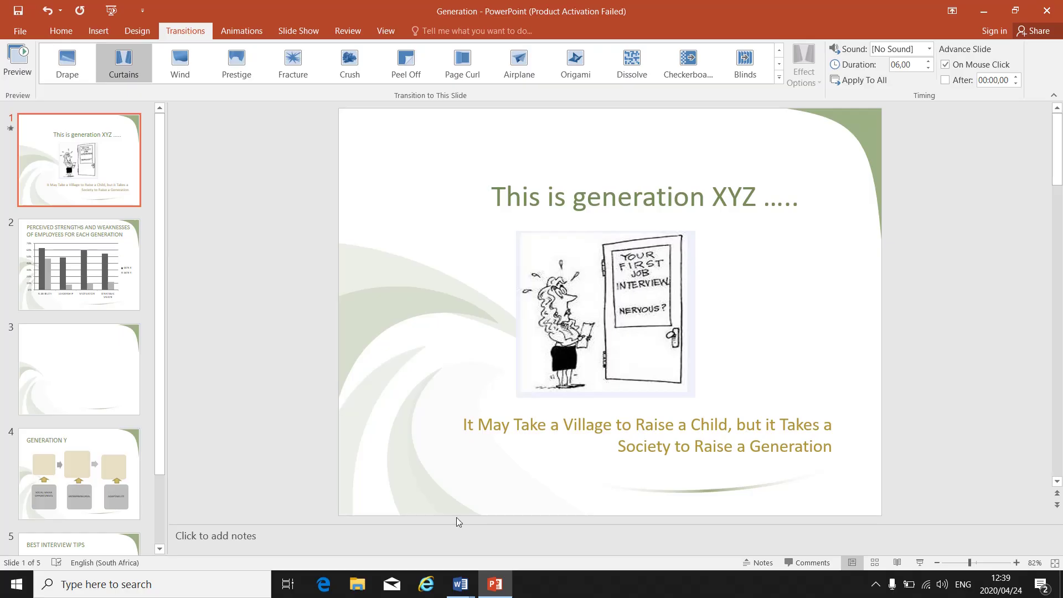
{"action": "left_click", "coordinate": [461, 584]}
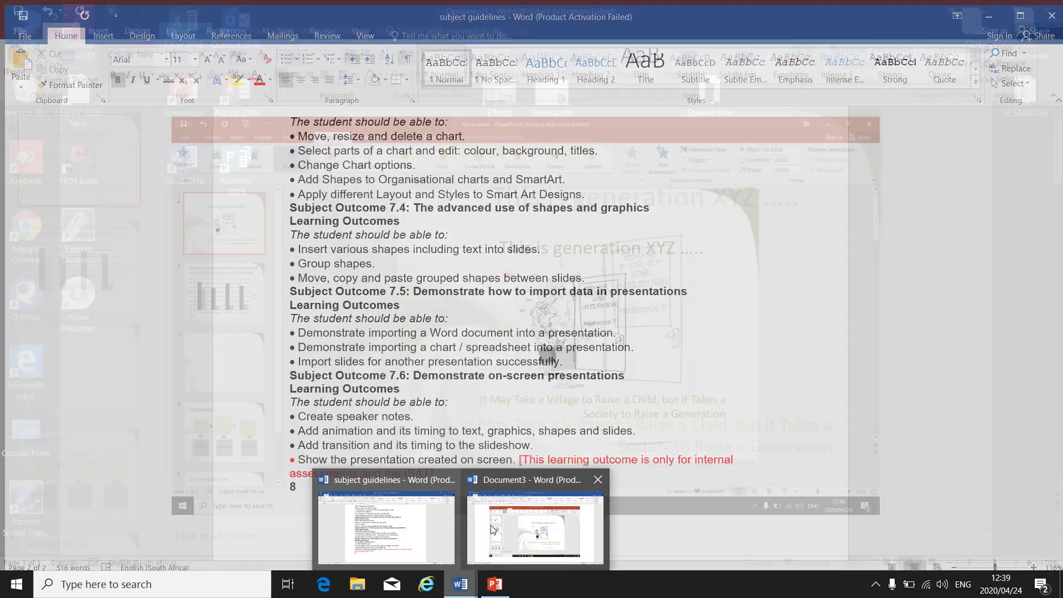
Paste the Curtains settings screenshot into Document3, then apply Curtains to all slides.
{"action": "left_click", "coordinate": [535, 528]}
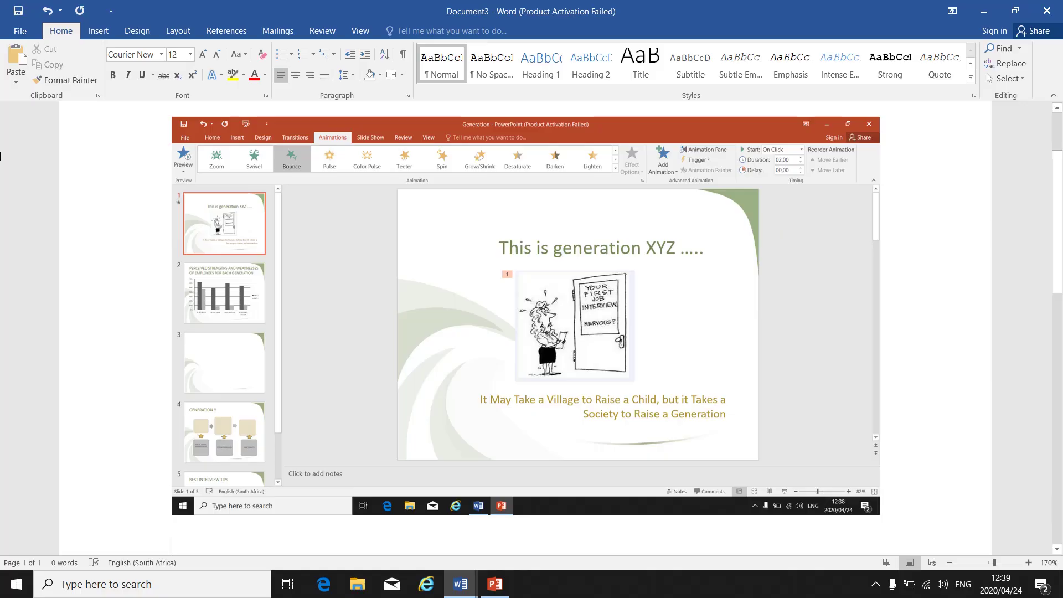
{"action": "key", "text": "ctrl+v"}
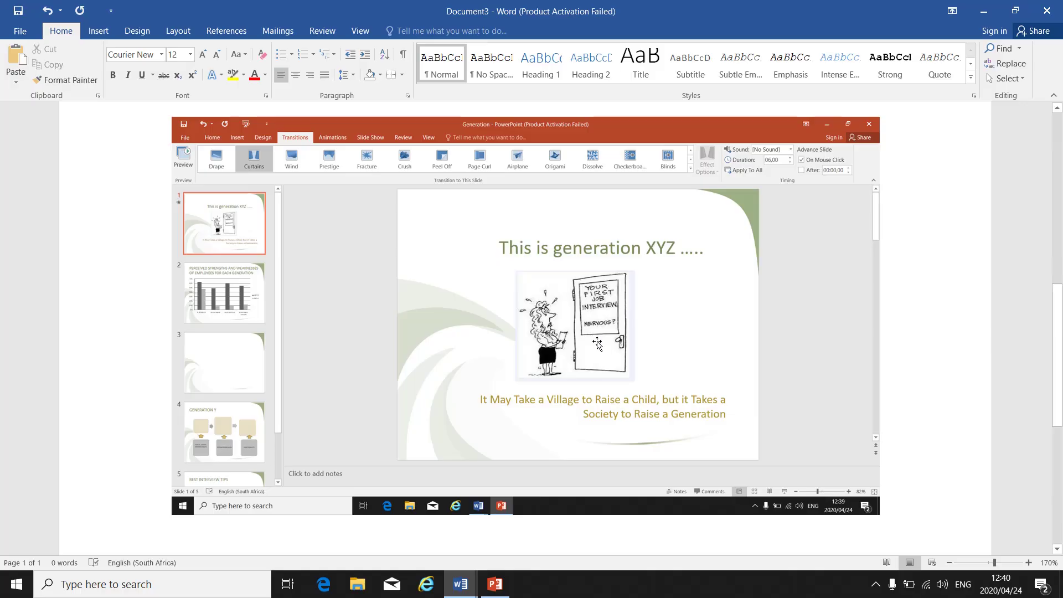
{"action": "left_click", "coordinate": [495, 585]}
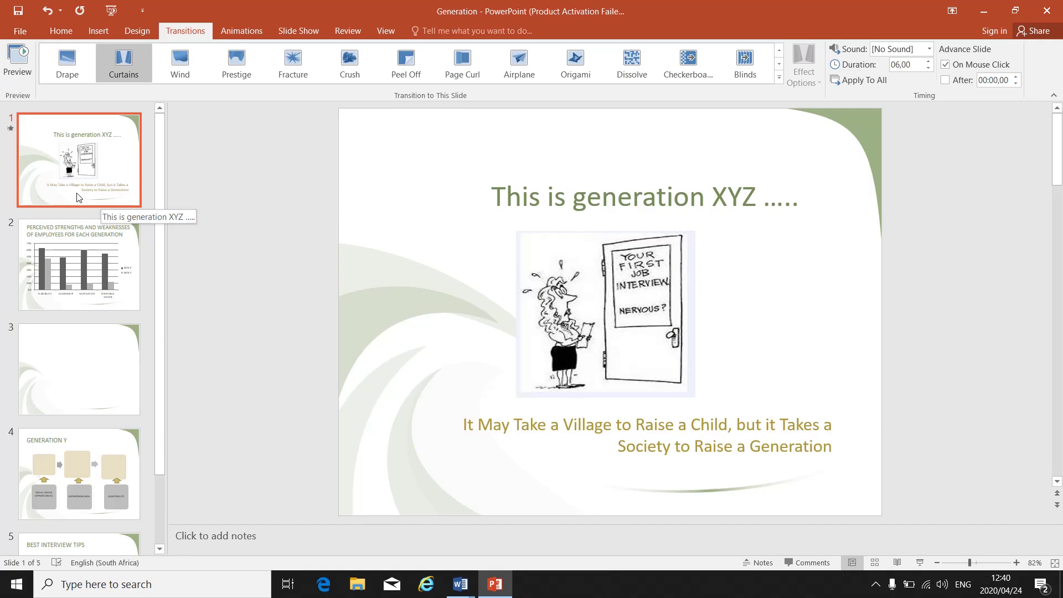
{"action": "left_click", "coordinate": [868, 78]}
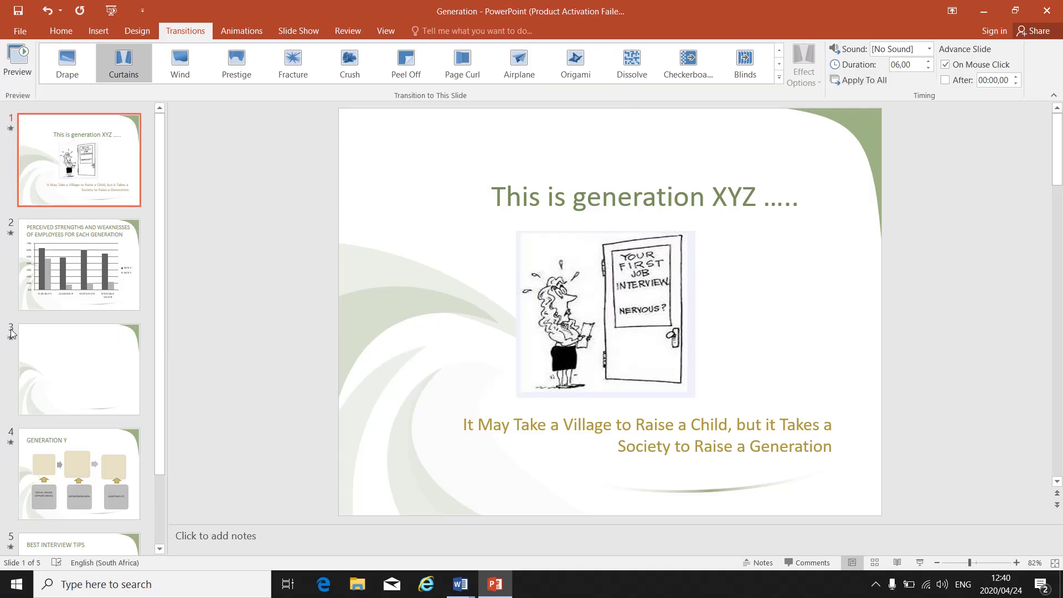
{"action": "scroll", "coordinate": [47, 437], "scroll_direction": "down", "scroll_amount": 2}
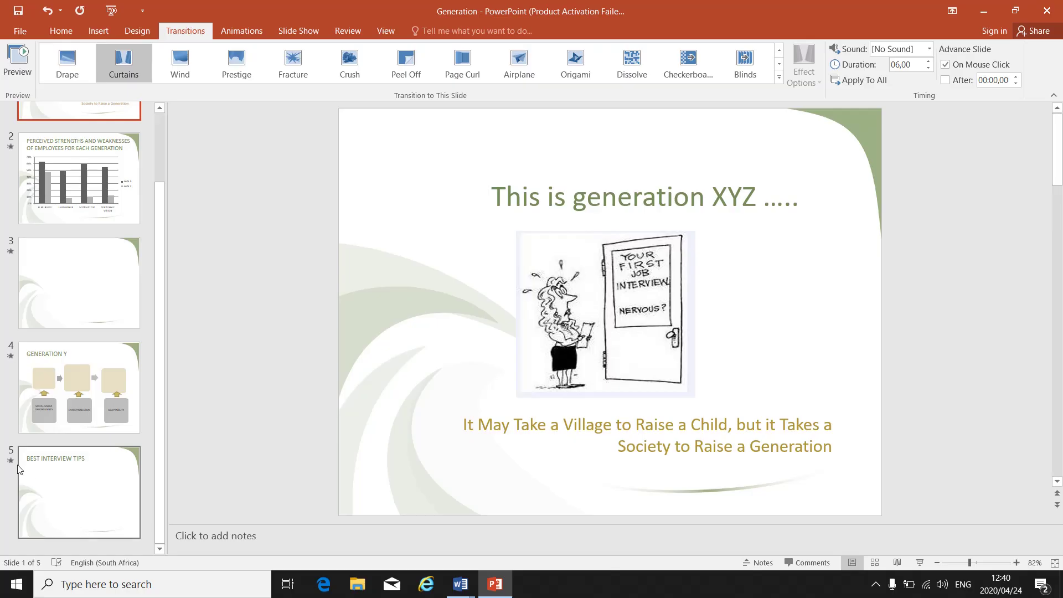
{"action": "scroll", "coordinate": [63, 337], "scroll_direction": "up", "scroll_amount": 2}
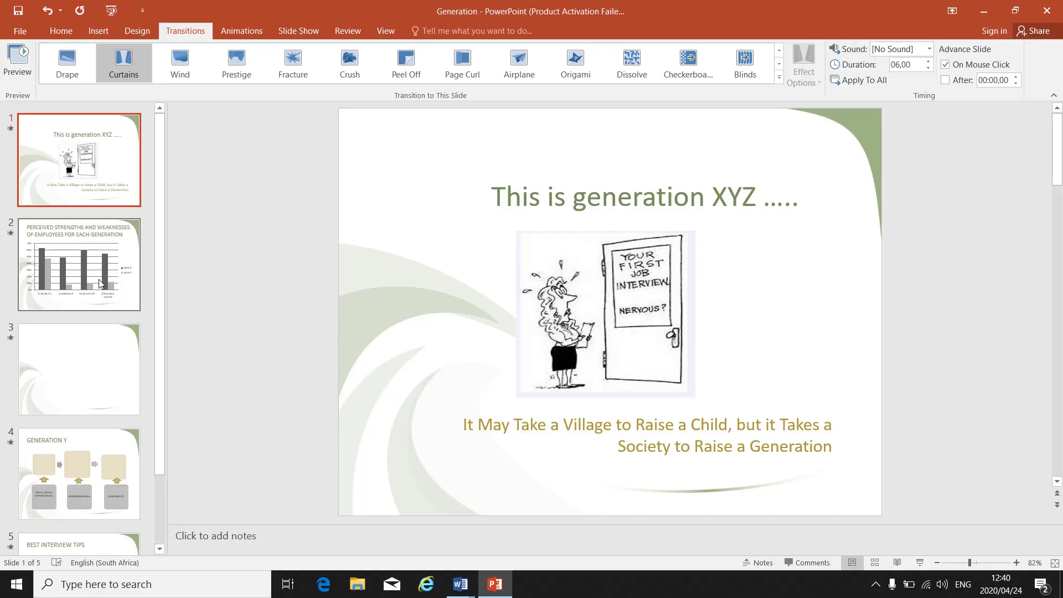
{"action": "left_click", "coordinate": [86, 264]}
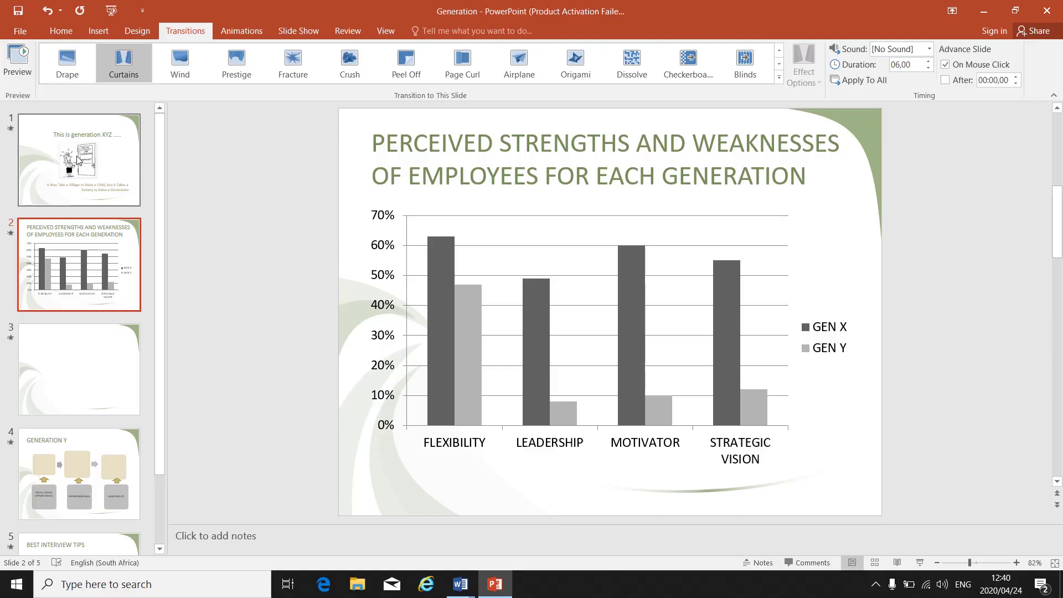
{"action": "left_click", "coordinate": [79, 161]}
{"action": "left_click", "coordinate": [70, 357]}
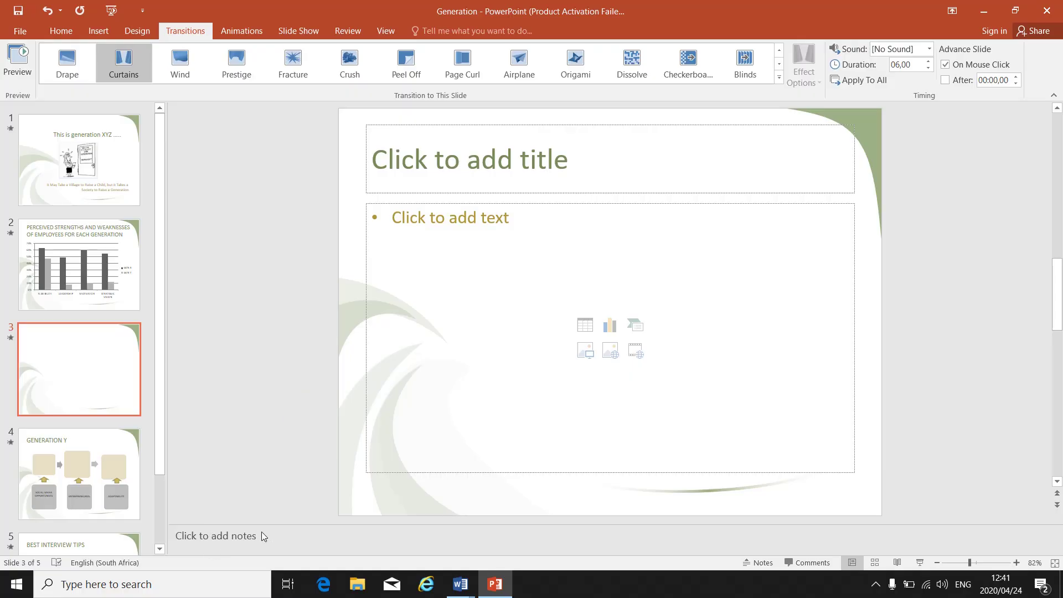
{"action": "left_click", "coordinate": [108, 194]}
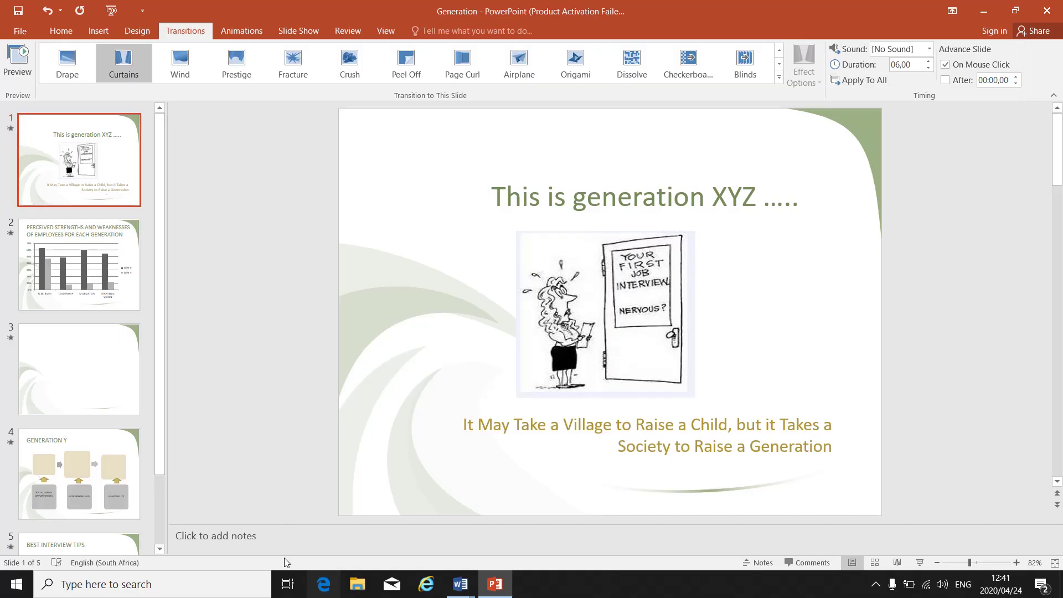
Type the slide 1 speaker note 'Office Data Processing Level 4', removing the stray h.
{"action": "left_click", "coordinate": [215, 536]}
{"action": "type", "text": "Office"}
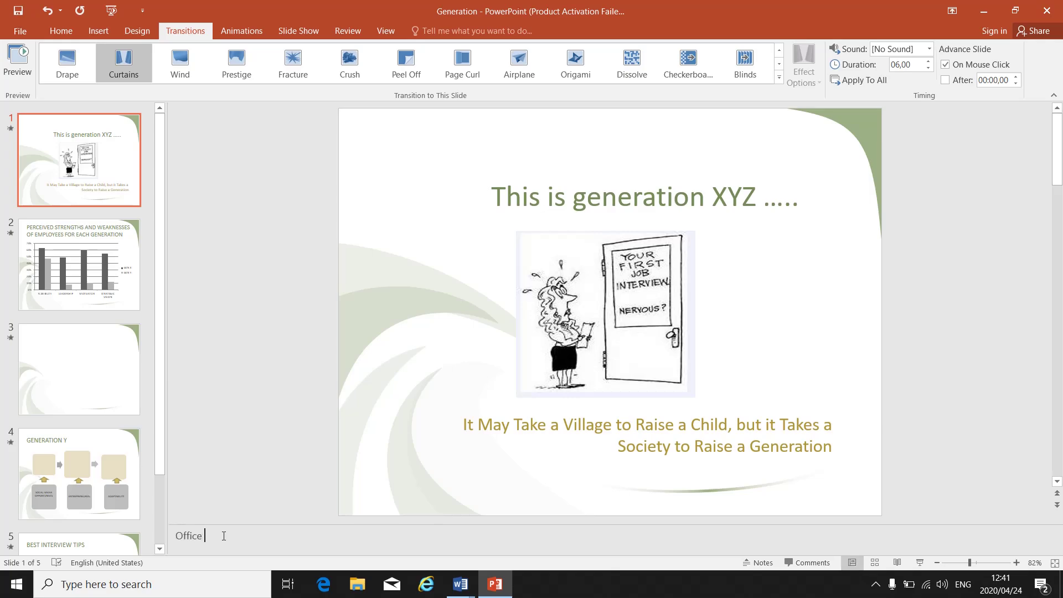
{"action": "type", "text": " Data Processingh Level 4"}
{"action": "key", "text": "Left"}
{"action": "key", "text": "Left"}
{"action": "key", "text": "Left"}
{"action": "key", "text": "Left"}
{"action": "key", "text": "BackSpace"}
{"action": "key", "text": "Right"}
Format the whole note bold in Algerian at 16 pt.
{"action": "left_click_drag", "start_coordinate": [186, 535], "coordinate": [313, 535]}
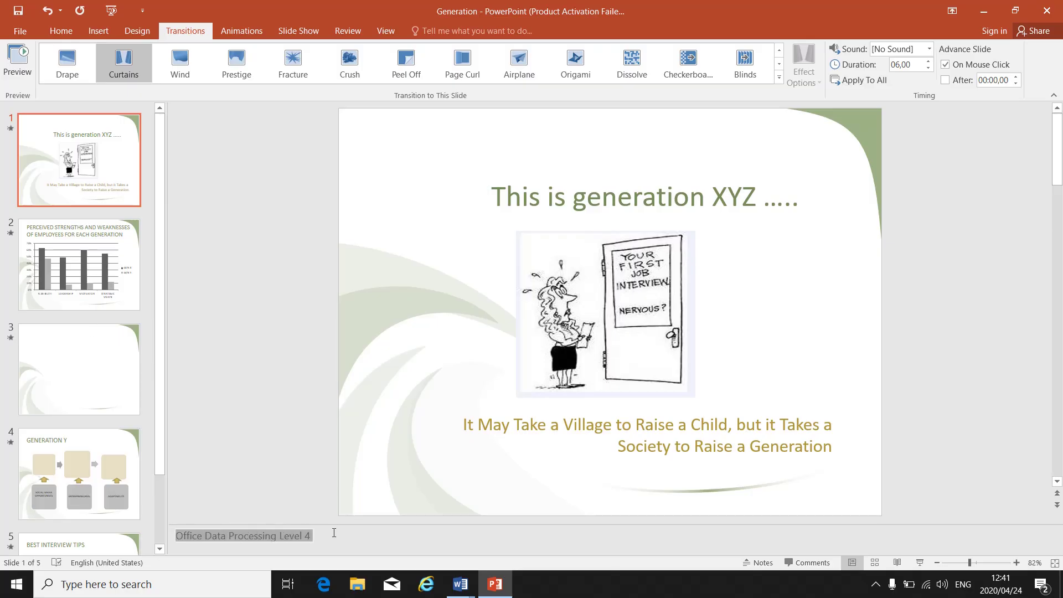
{"action": "left_click", "coordinate": [57, 30]}
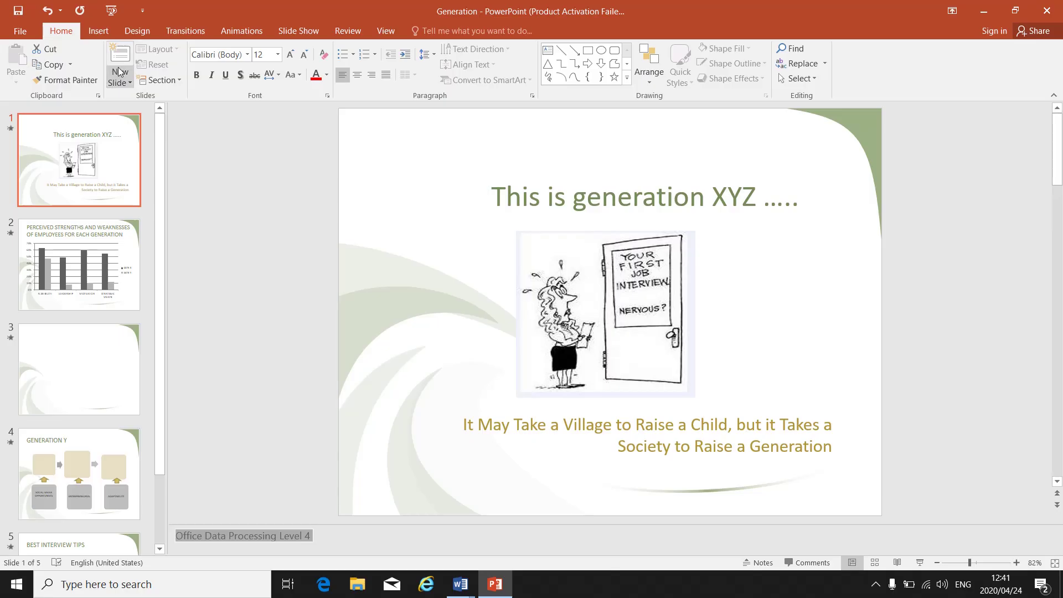
{"action": "left_click", "coordinate": [197, 74]}
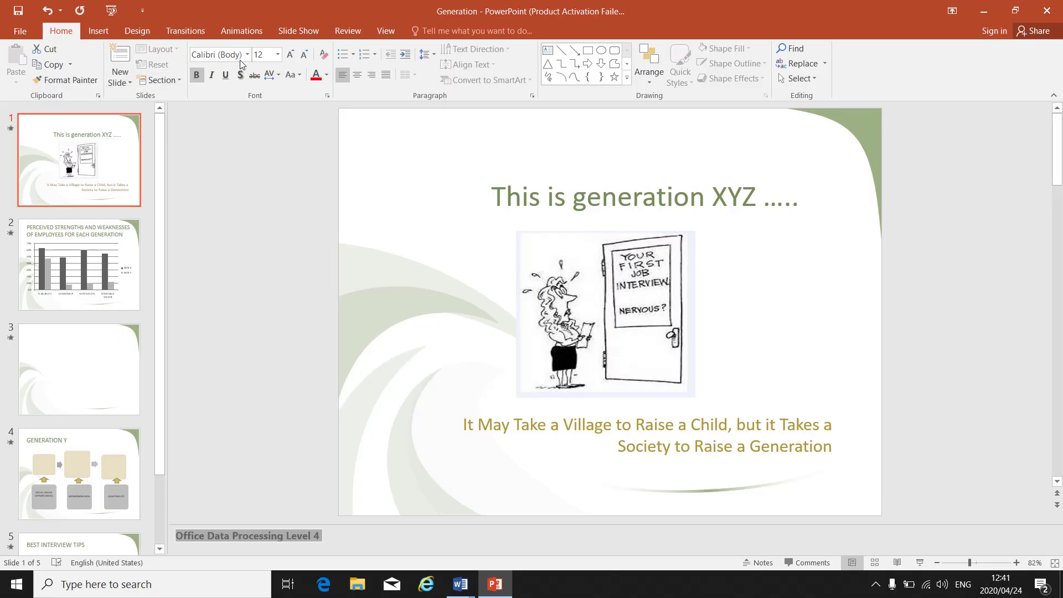
{"action": "left_click", "coordinate": [247, 54]}
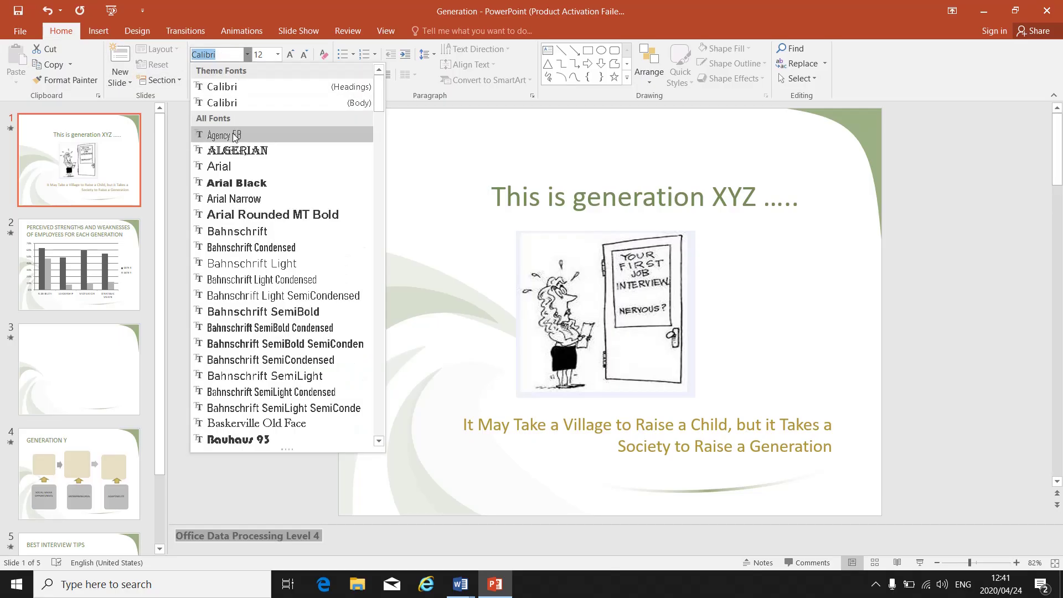
{"action": "left_click", "coordinate": [234, 150]}
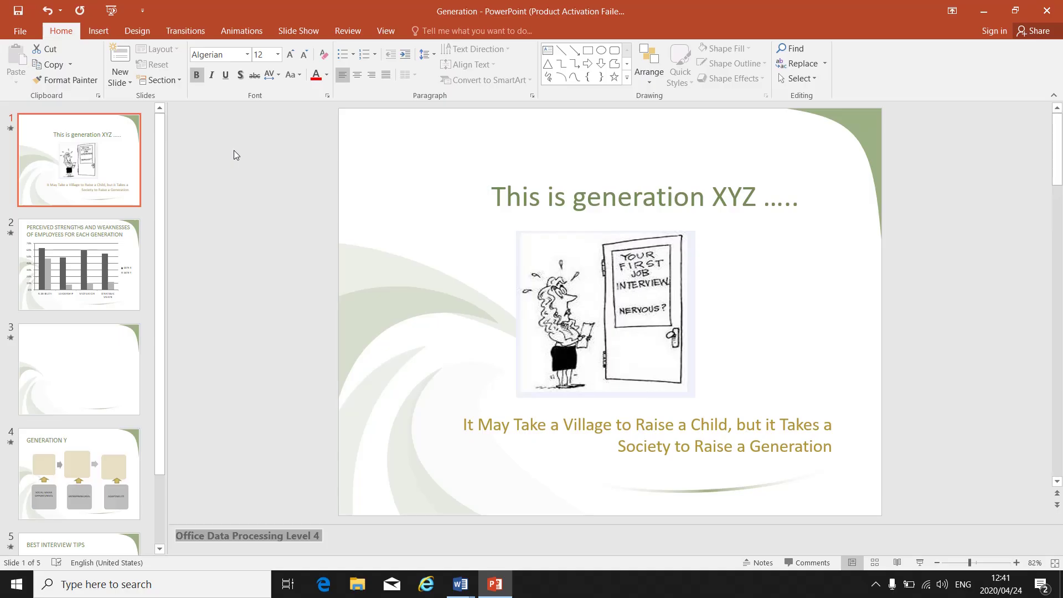
{"action": "left_click", "coordinate": [277, 55]}
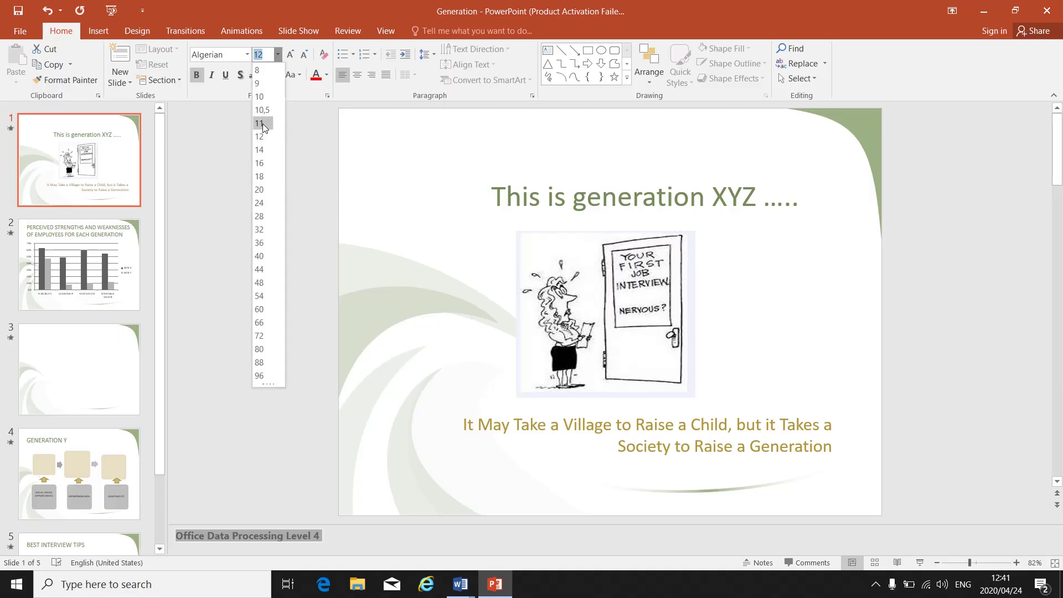
{"action": "left_click", "coordinate": [263, 163]}
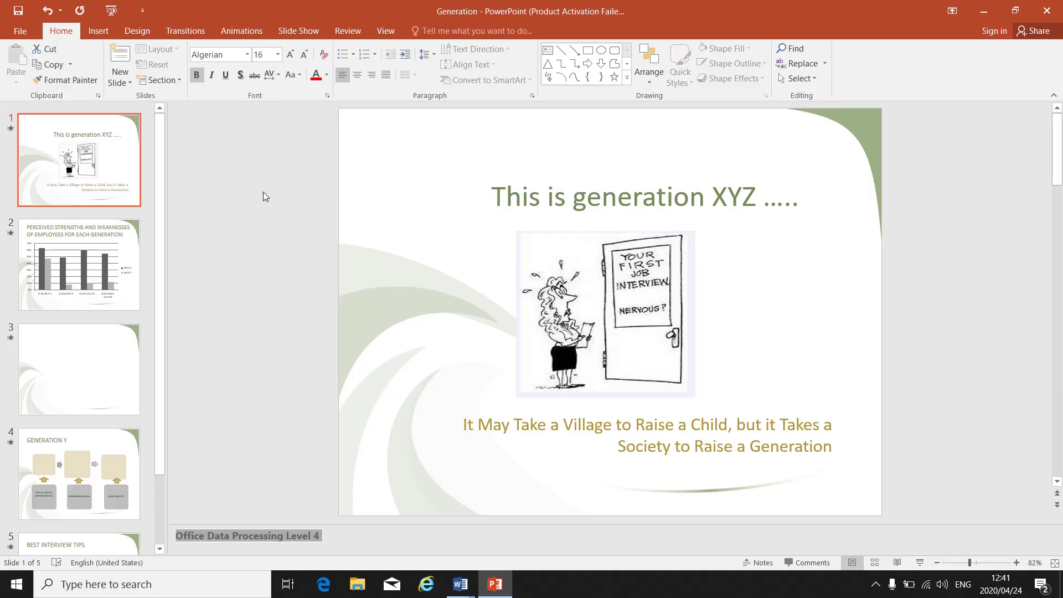
{"action": "left_click", "coordinate": [231, 333]}
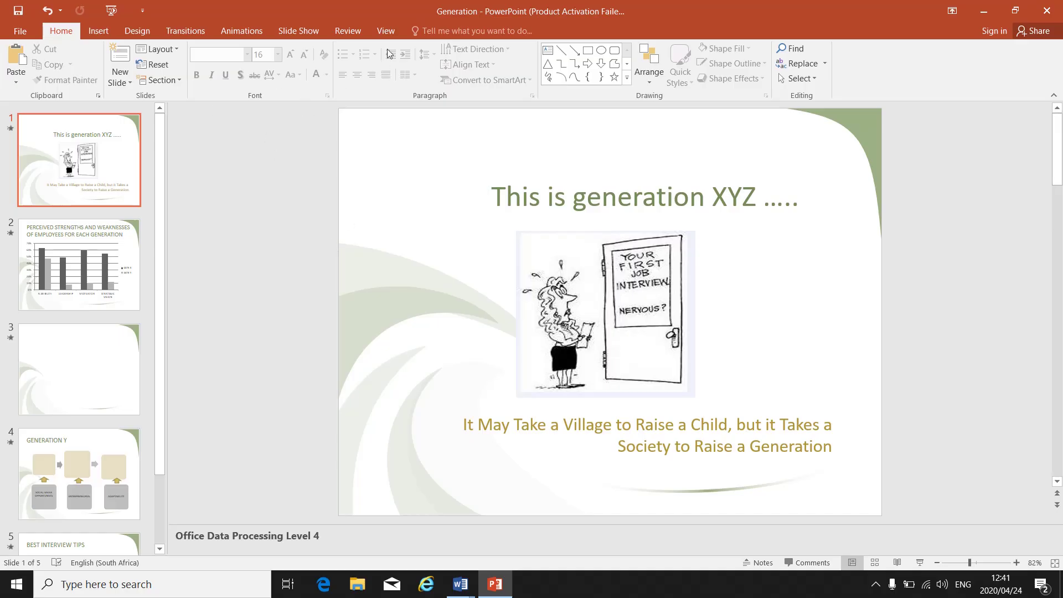
Show slide 1 in Notes Page view, then bring Word's Document3 forward.
{"action": "left_click", "coordinate": [386, 31]}
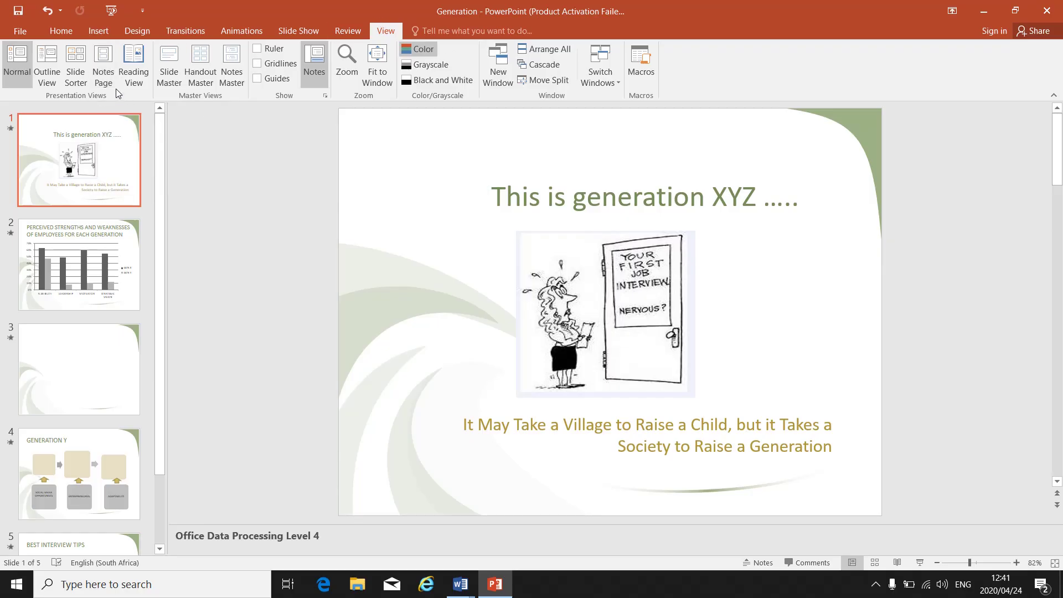
{"action": "left_click", "coordinate": [104, 70]}
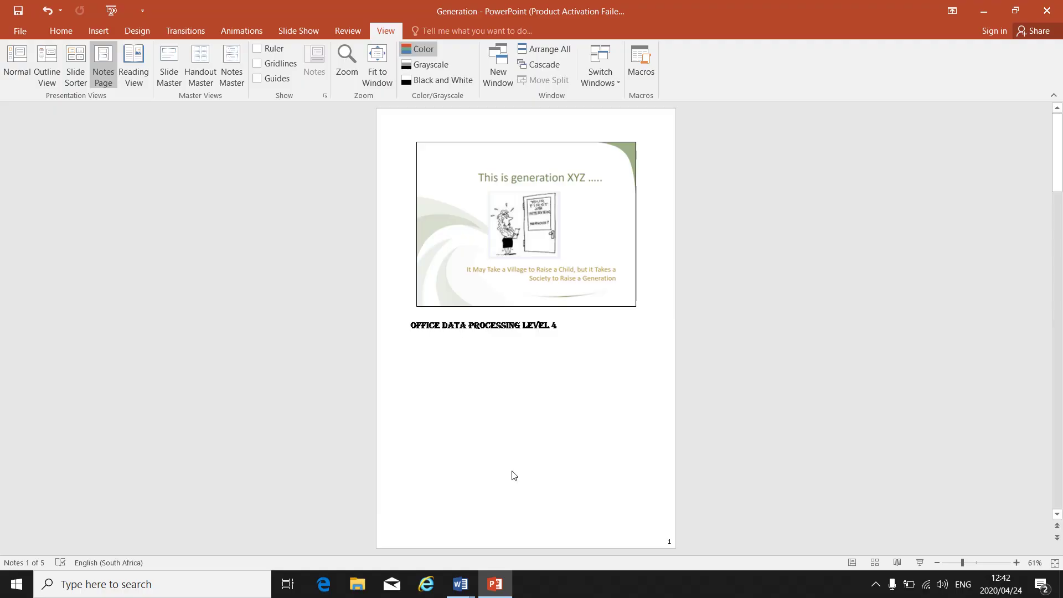
{"action": "left_click", "coordinate": [460, 584]}
{"action": "left_click", "coordinate": [535, 520]}
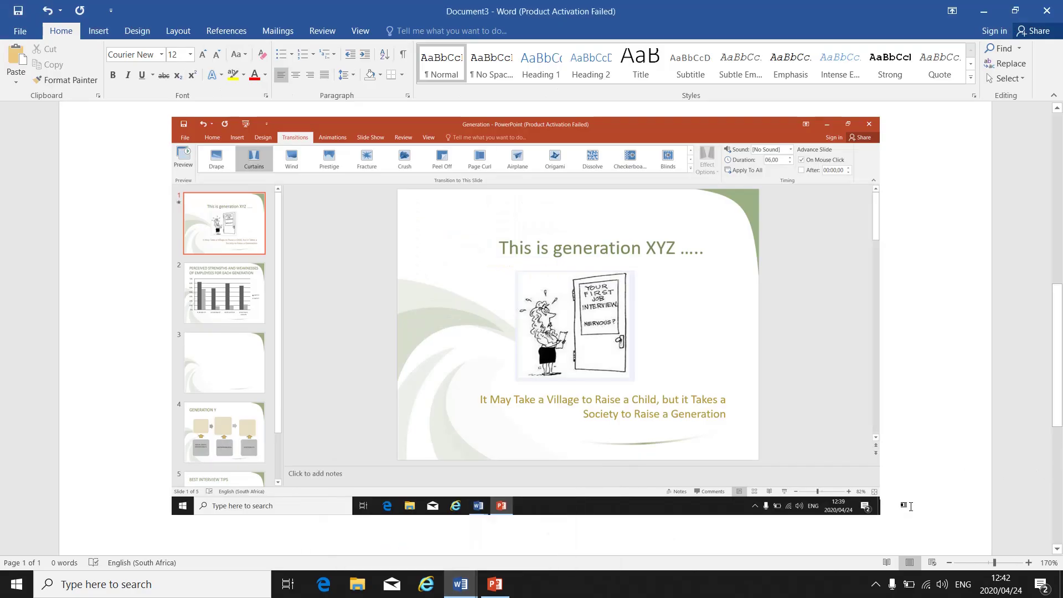
Paste the notes-page screenshot as page 2 of Document3 and return to PowerPoint.
{"action": "left_click", "coordinate": [12, 65]}
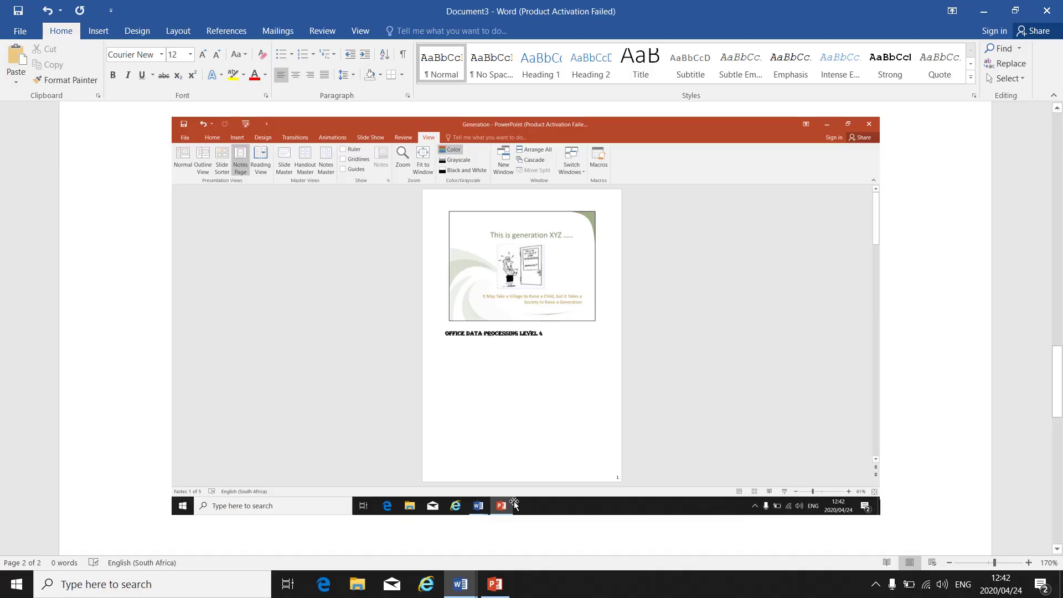
{"action": "left_click", "coordinate": [495, 585]}
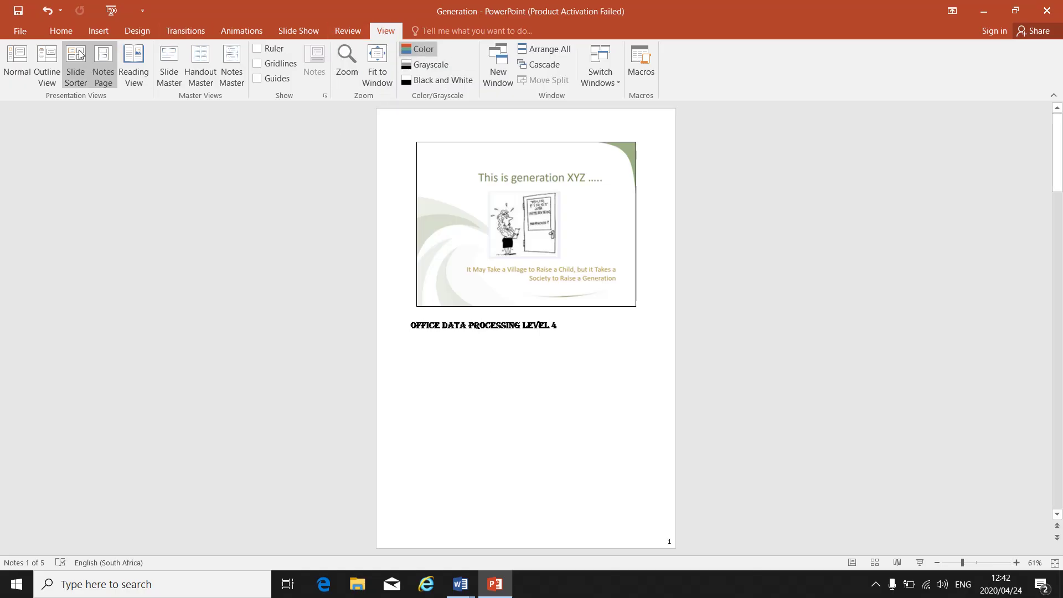
Switch back to Normal view and open the Print page with its slide preview.
{"action": "left_click", "coordinate": [12, 59]}
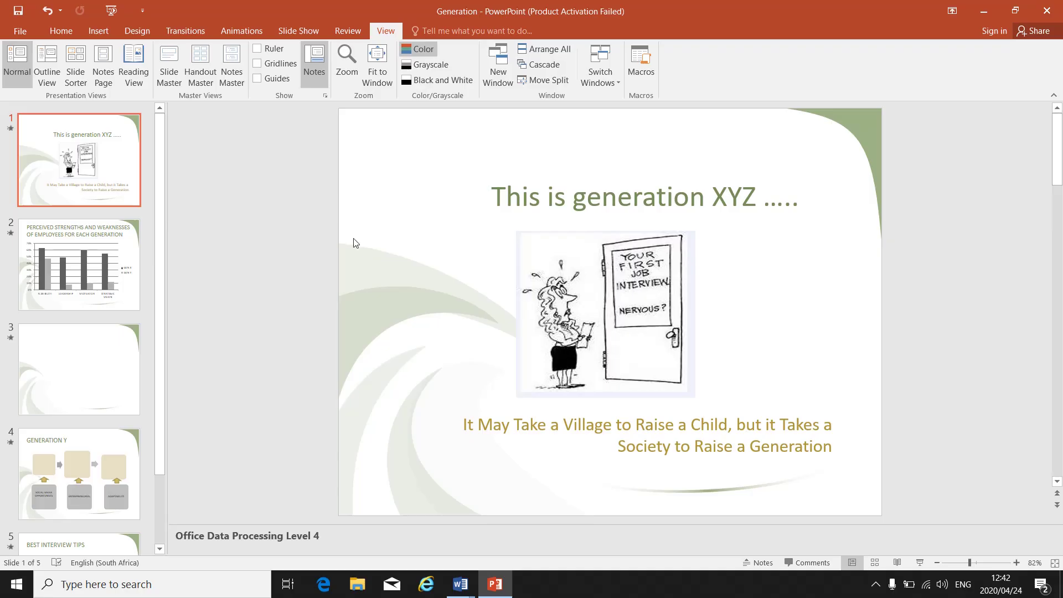
{"action": "scroll", "coordinate": [229, 227], "scroll_direction": "down", "scroll_amount": 3}
{"action": "scroll", "coordinate": [228, 227], "scroll_direction": "up", "scroll_amount": 3}
{"action": "left_click", "coordinate": [20, 32]}
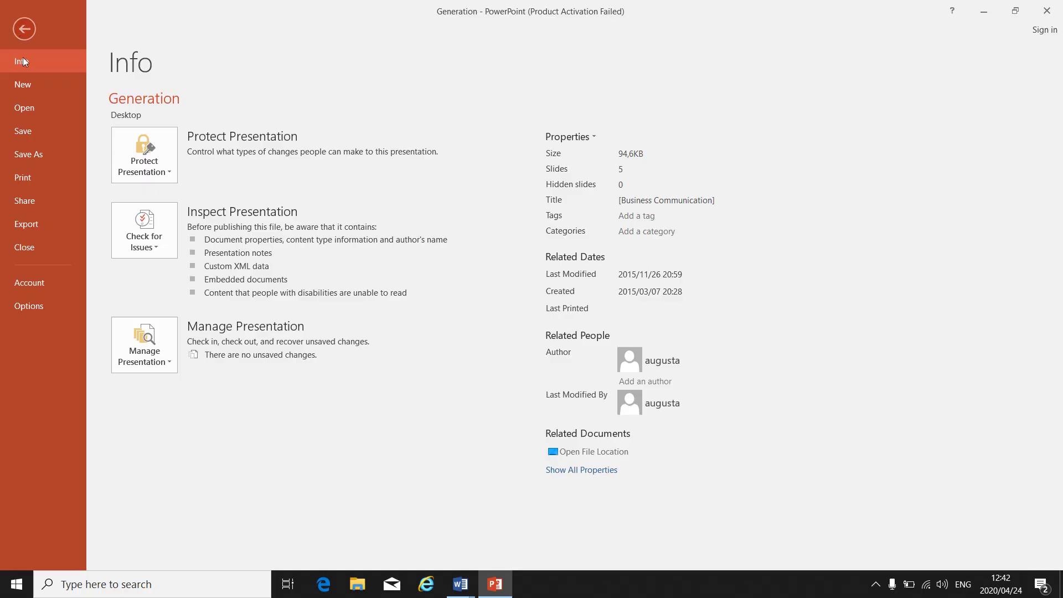
{"action": "left_click", "coordinate": [28, 178]}
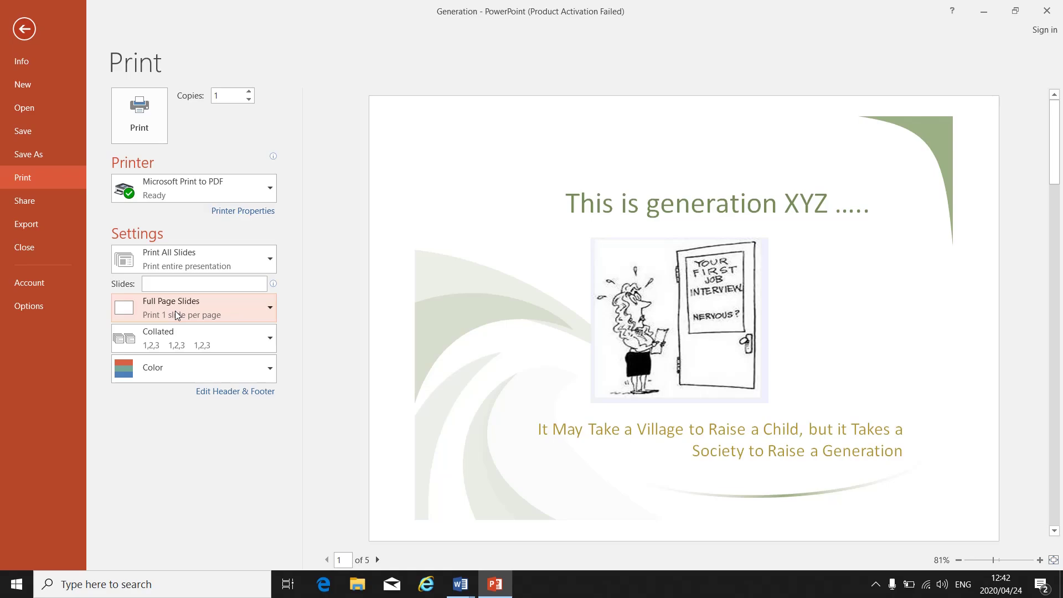
Set the print layout to 3 Slides handouts to preview pages with note lines.
{"action": "left_click", "coordinate": [268, 309]}
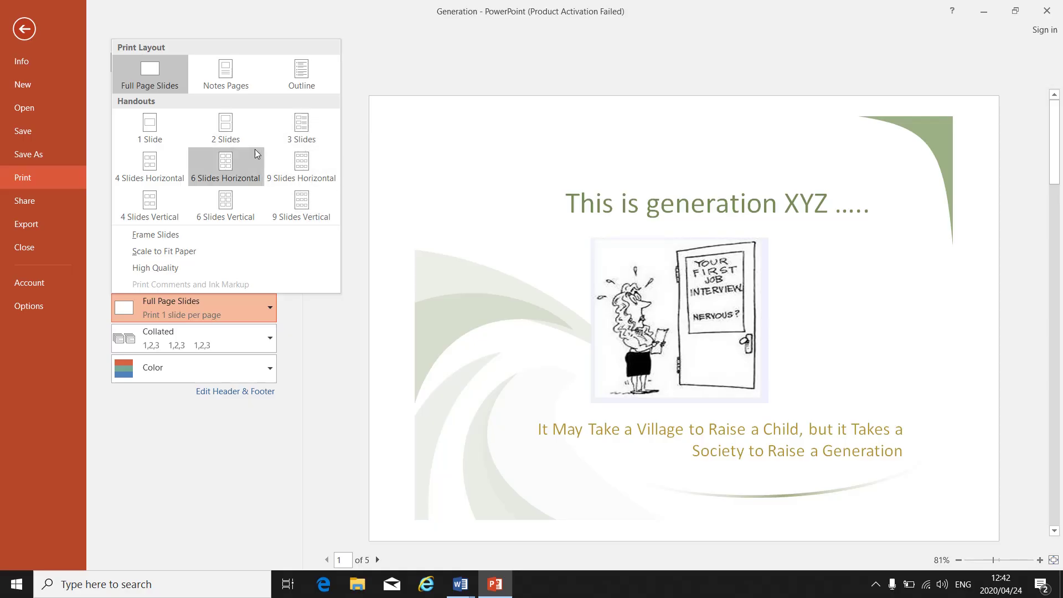
{"action": "left_click", "coordinate": [307, 124]}
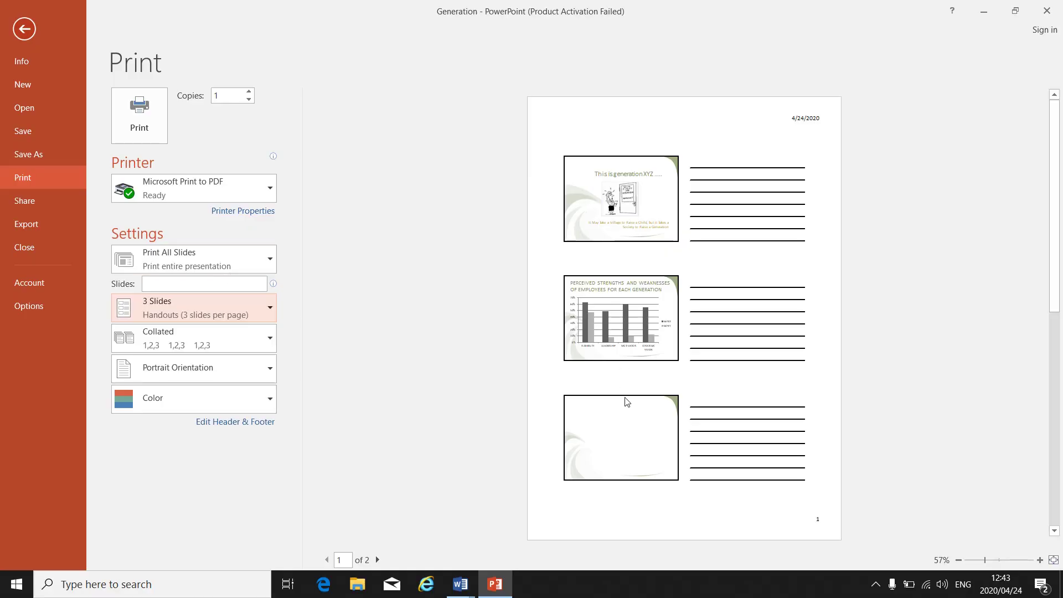
Preview the printout as Notes Pages in the print layout.
{"action": "left_click", "coordinate": [271, 307]}
{"action": "left_click", "coordinate": [227, 82]}
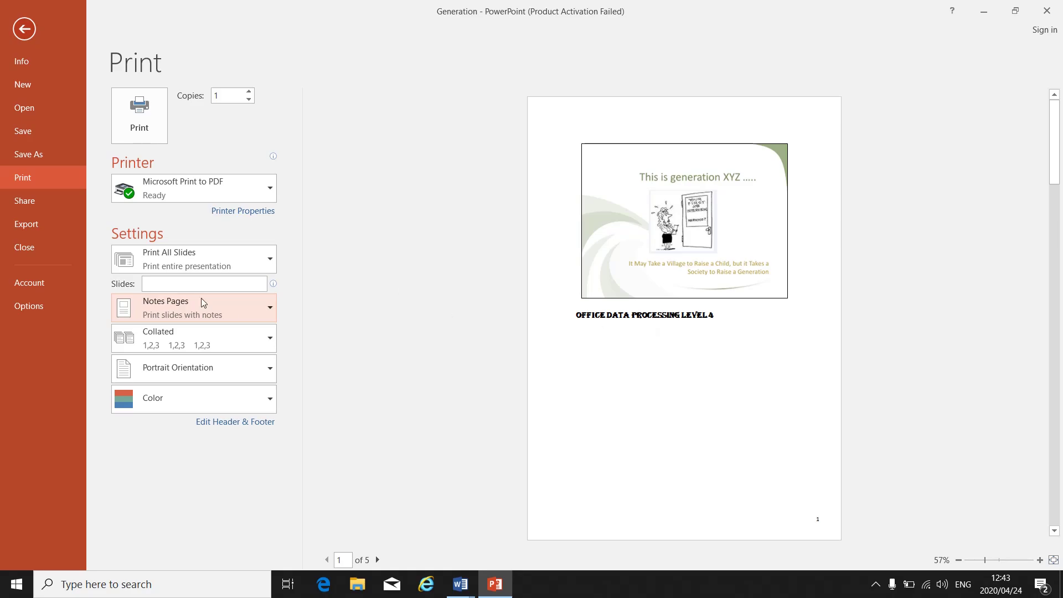
{"action": "left_click", "coordinate": [271, 308]}
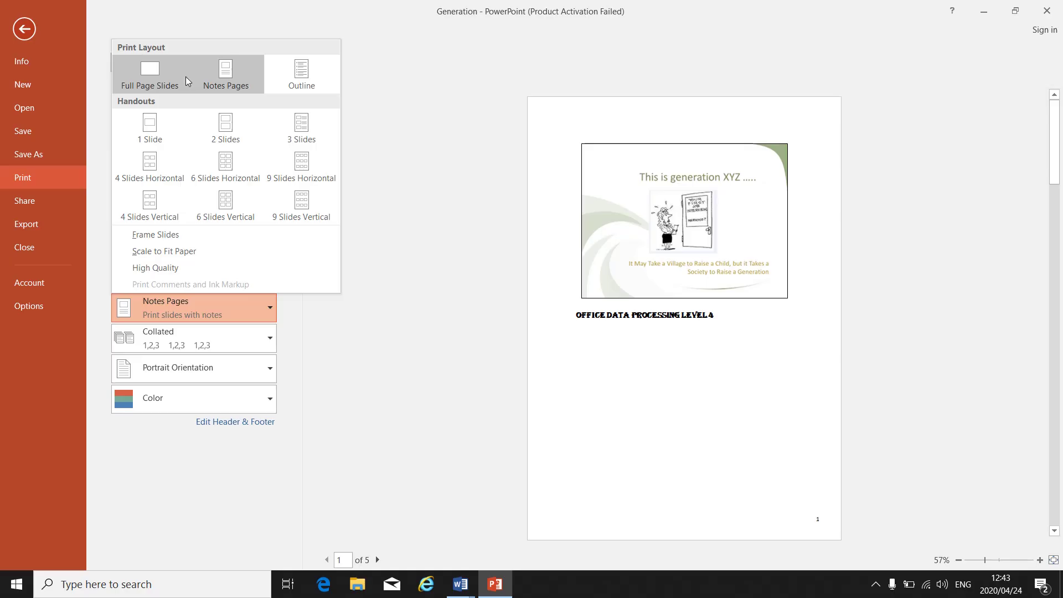
{"action": "key", "text": "Escape"}
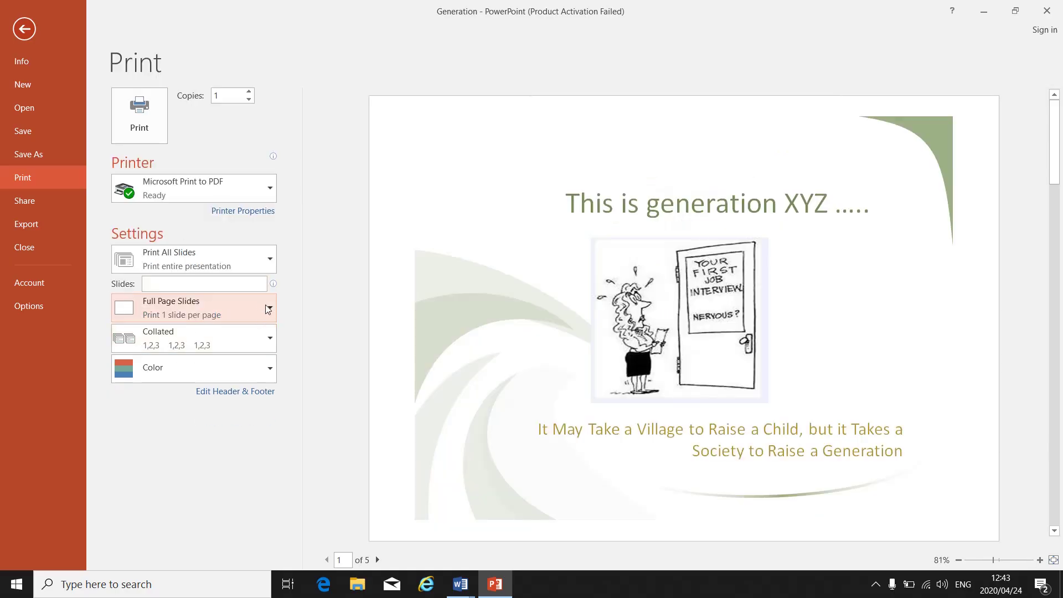
{"action": "left_click", "coordinate": [268, 308]}
{"action": "left_click", "coordinate": [237, 73]}
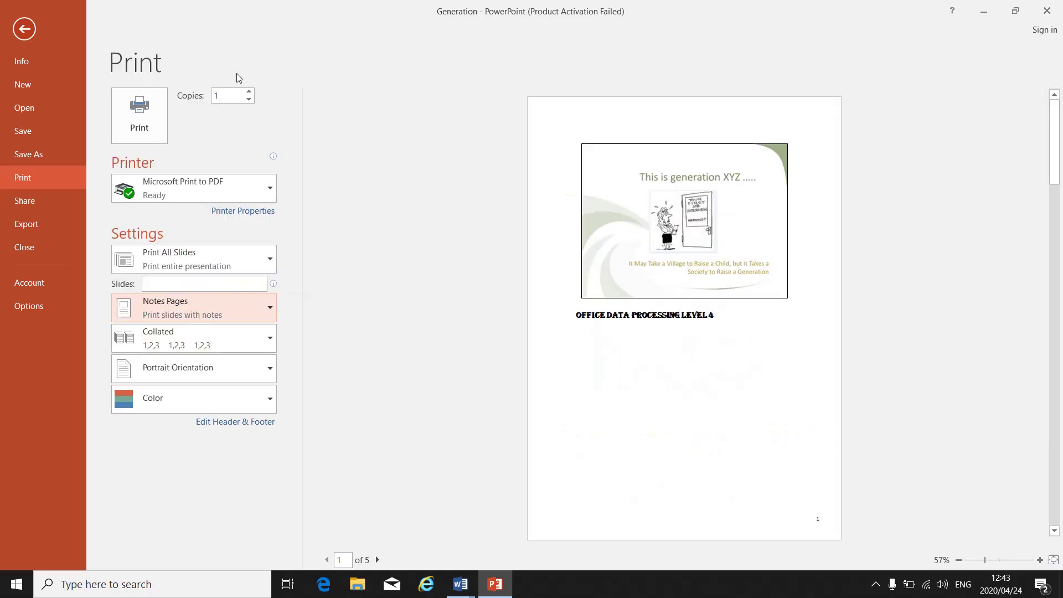
Switch to 4 Slides Horizontal handouts and view page 2, then page 1.
{"action": "left_click", "coordinate": [271, 308]}
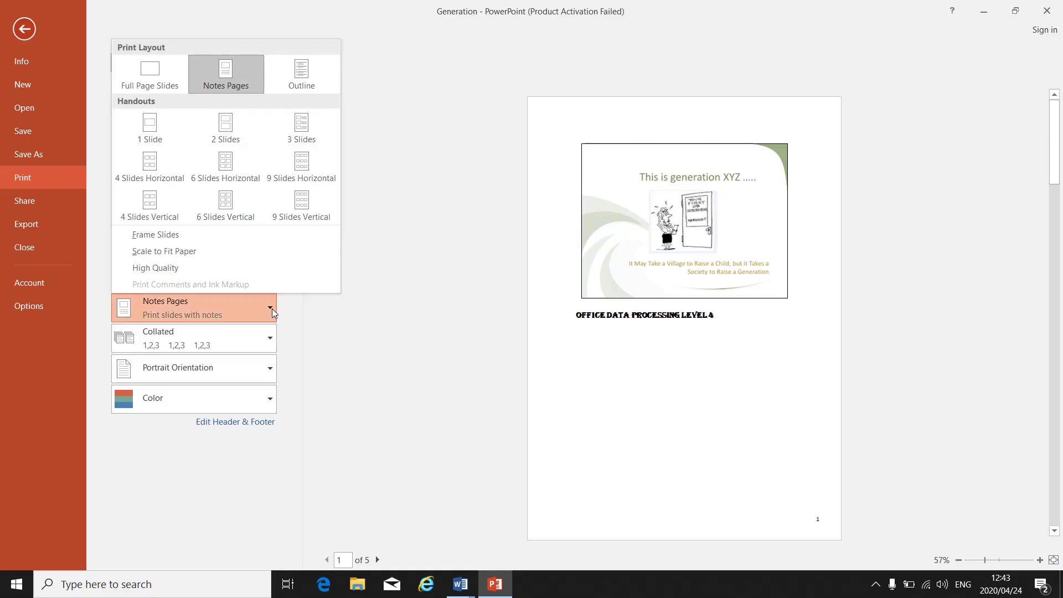
{"action": "left_click", "coordinate": [168, 170]}
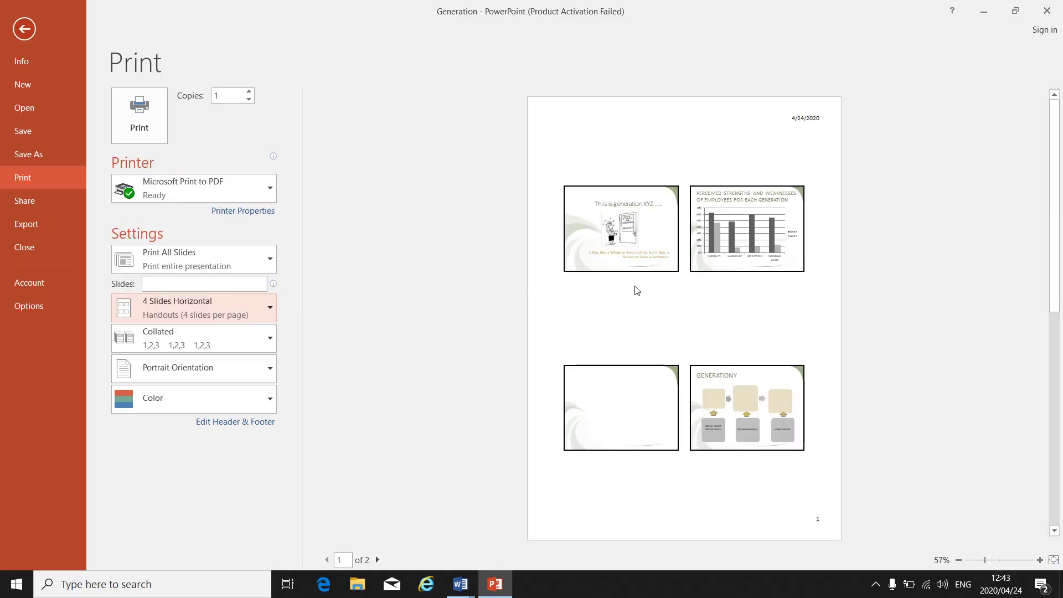
{"action": "left_click", "coordinate": [383, 556]}
{"action": "left_click", "coordinate": [326, 557]}
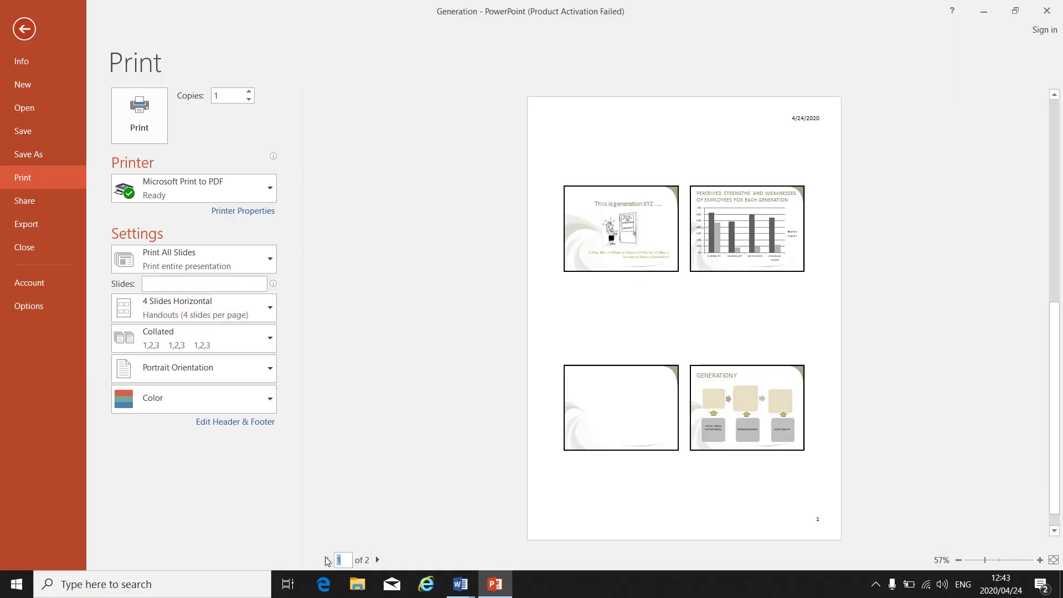